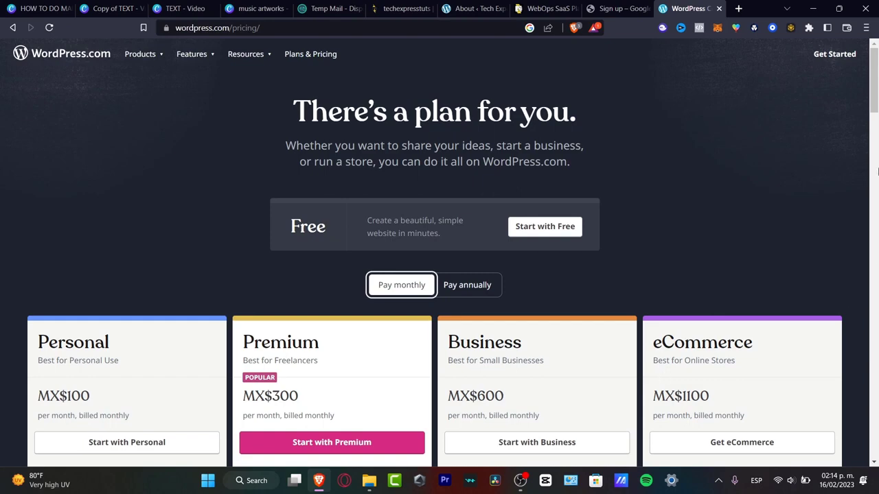
# Step: Examine the monthly WordPress.com plans on the pricing page, highlighting the Premium plan
pyautogui.scroll(-3, 807, 200)
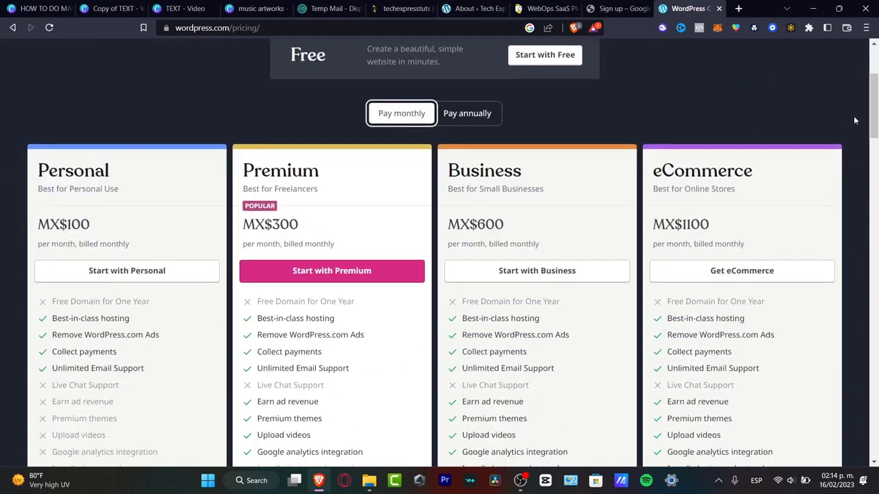
pyautogui.moveTo(875, 86); pyautogui.dragTo(876, 97)
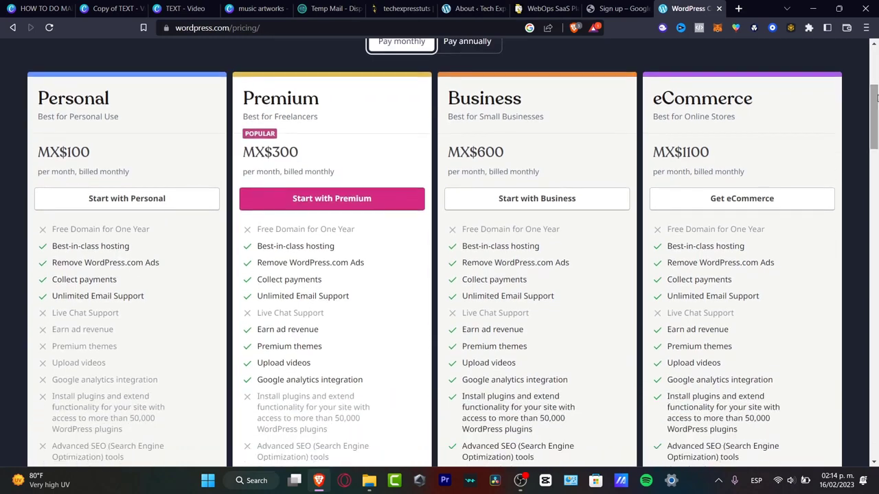
pyautogui.moveTo(317, 105); pyautogui.dragTo(243, 103)
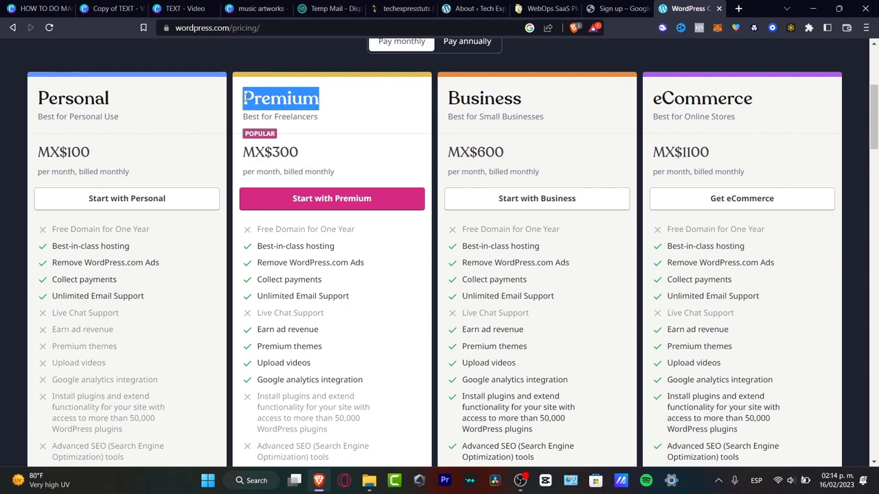
# Step: Open Pantheon's sign-up form from its SaaS platform page and agree to the Terms of Use
pyautogui.click(546, 8)
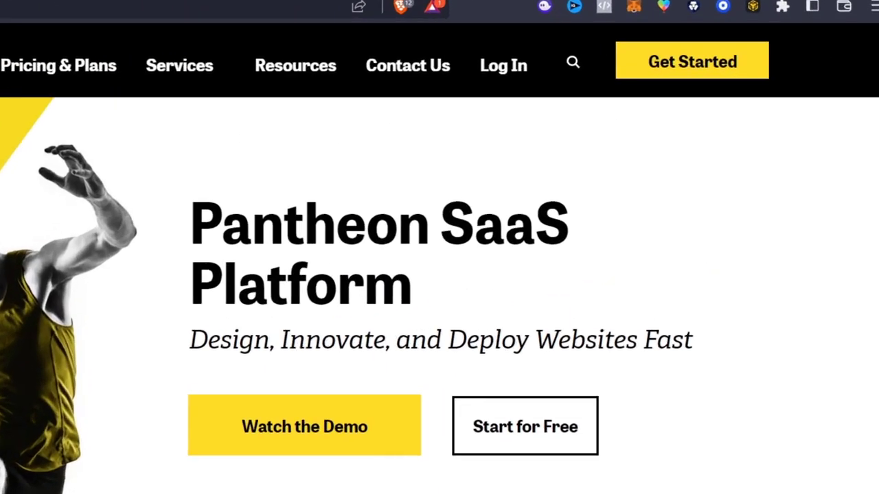
pyautogui.click(725, 65)
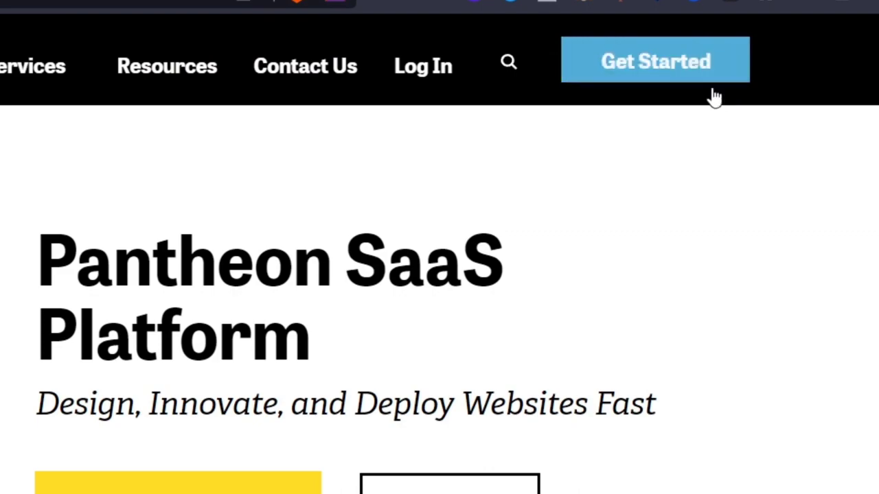
pyautogui.scroll(-6, 791, 211)
pyautogui.scroll(3, 389, 133)
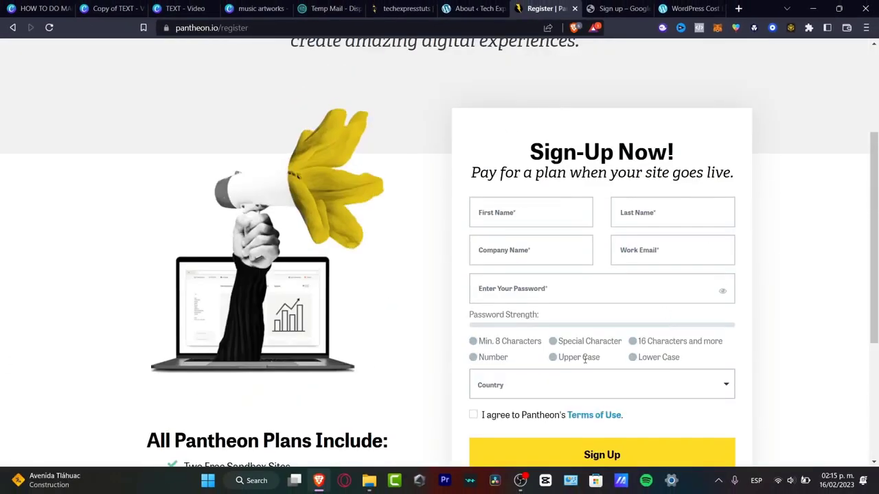
pyautogui.click(474, 417)
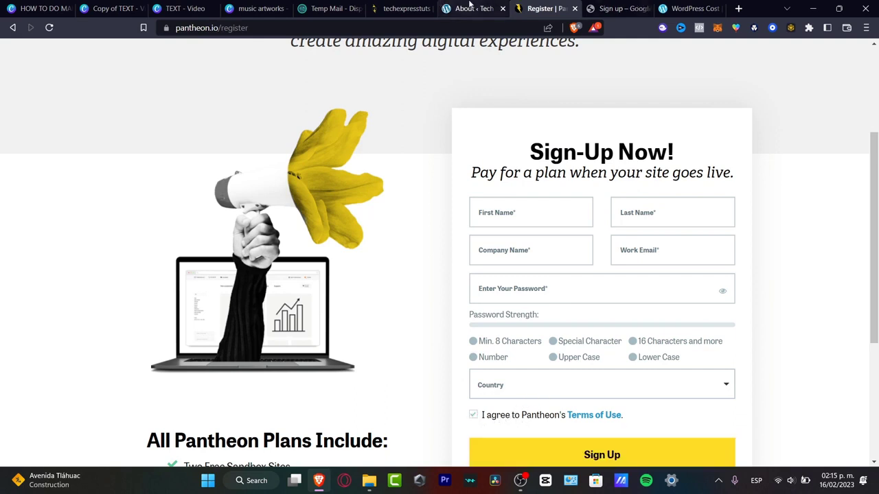
# Step: Switch to the Pantheon dashboard and open the creation form for a new WordPress site from the workspace home
pyautogui.click(402, 9)
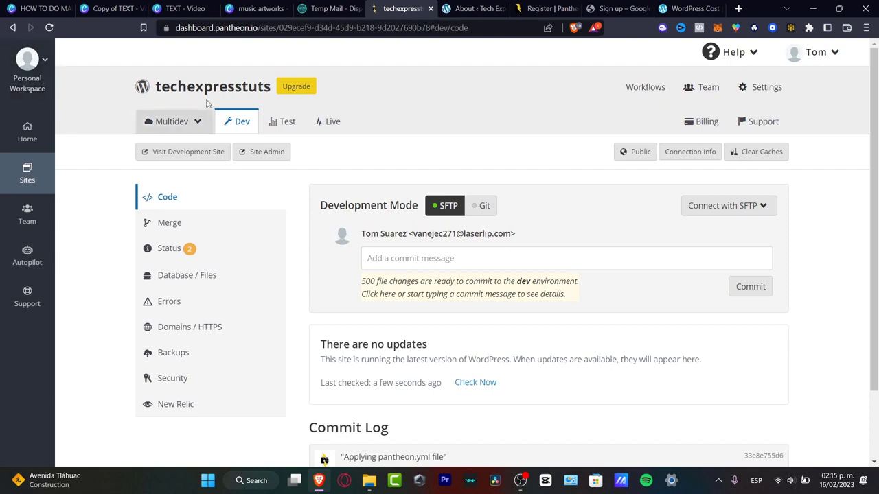
pyautogui.click(44, 137)
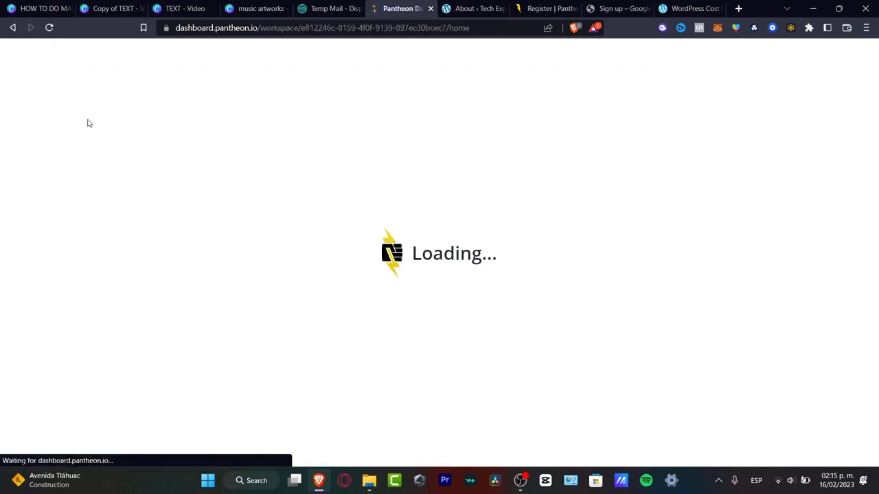
pyautogui.scroll(-2, 446, 213)
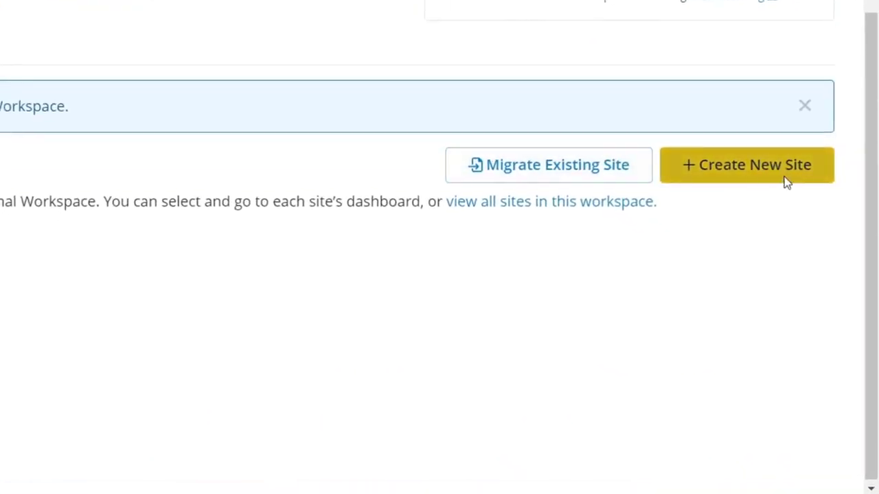
pyautogui.click(787, 180)
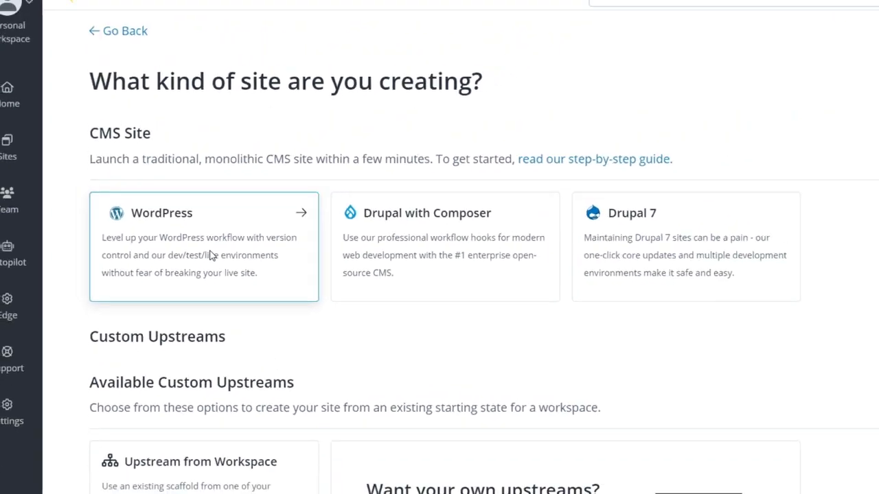
pyautogui.click(233, 252)
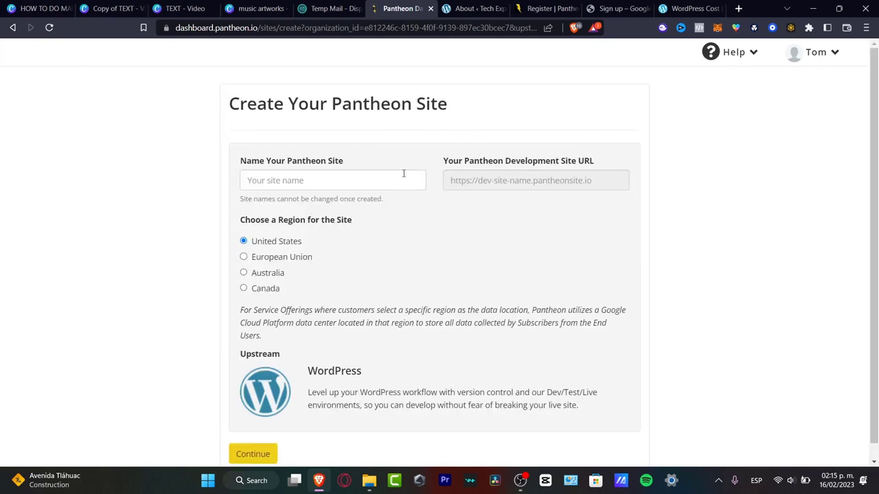
# Step: Review the name and region options of the new Pantheon site with United States selected, and return to the site types
pyautogui.click(336, 184)
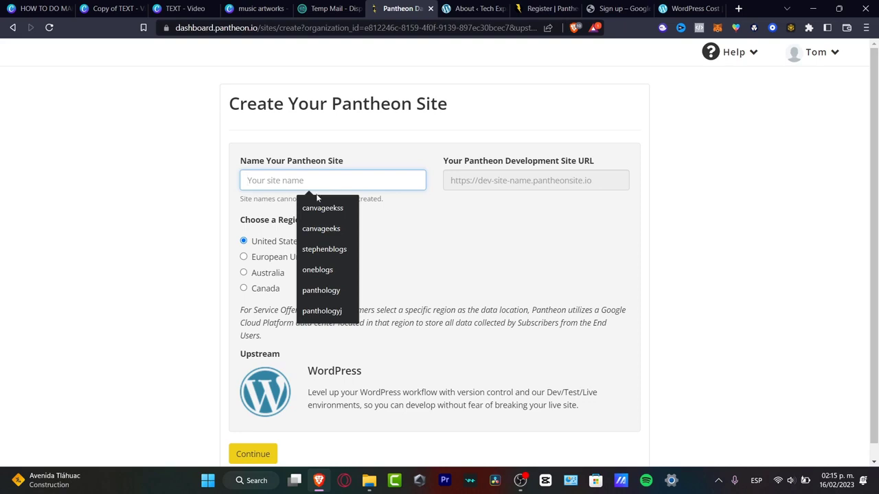
pyautogui.click(268, 240)
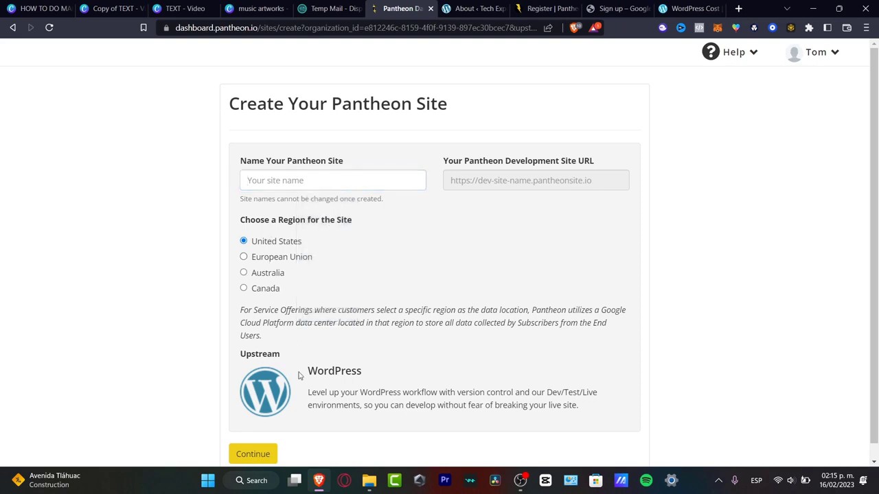
pyautogui.scroll(-1, 299, 375)
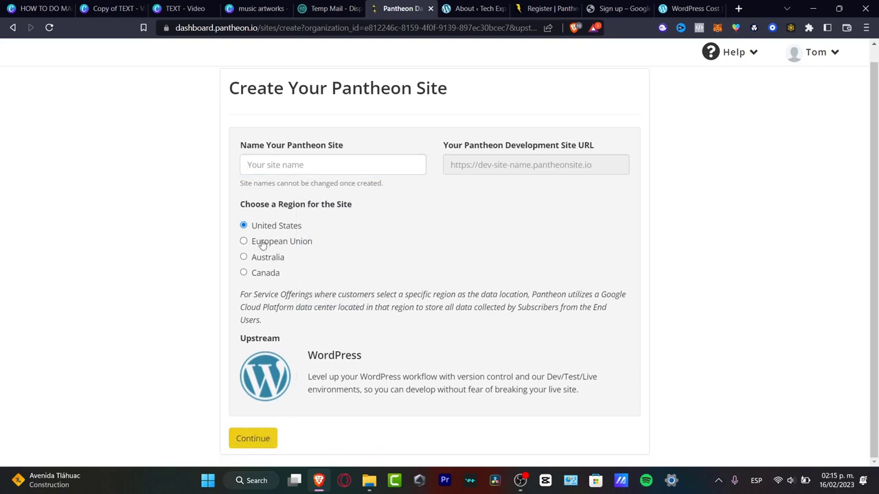
pyautogui.scroll(1, 226, 171)
pyautogui.click(13, 28)
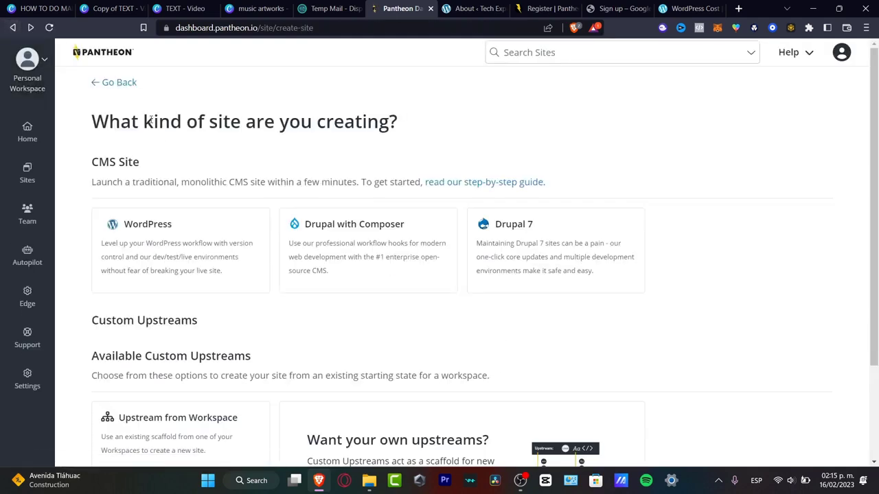
# Step: Open the techexpresstuts site from the workspace's list of sites
pyautogui.click(29, 178)
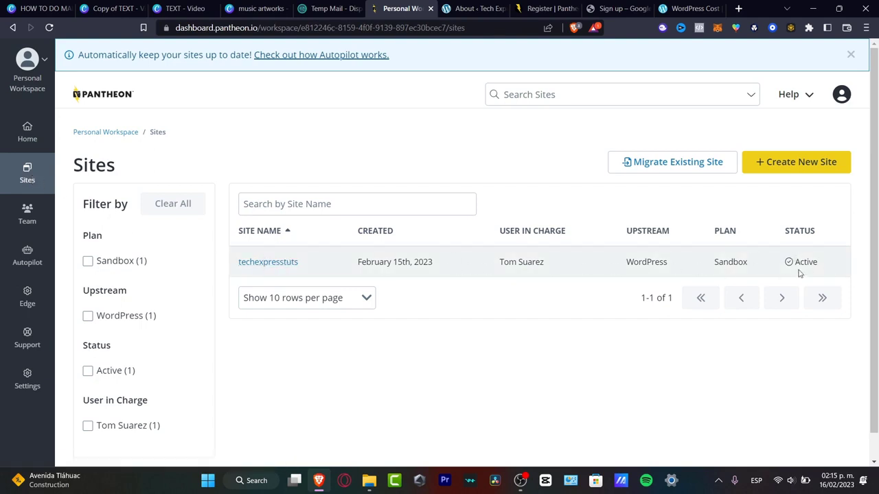
pyautogui.moveTo(815, 256); pyautogui.dragTo(769, 269)
pyautogui.click(273, 265)
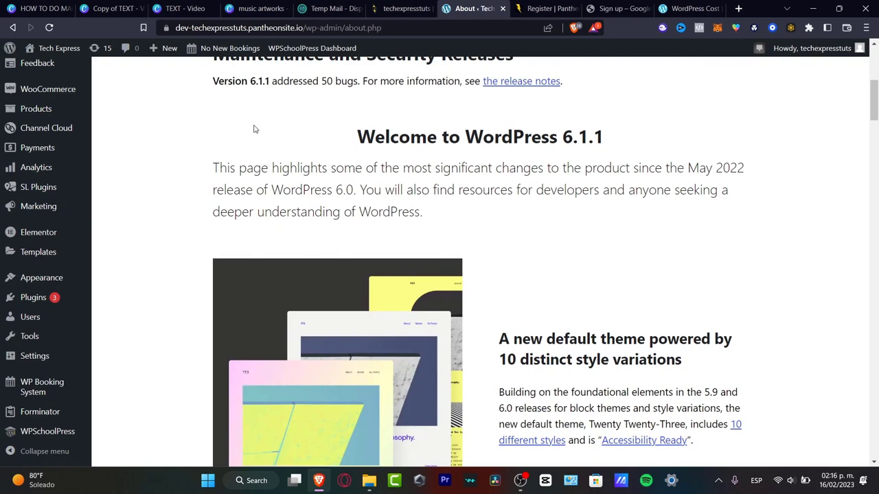
# Step: Look over the WordPress 6.1.1 welcome page in the site's admin area and open the page for adding new plugins
pyautogui.scroll(5, 254, 128)
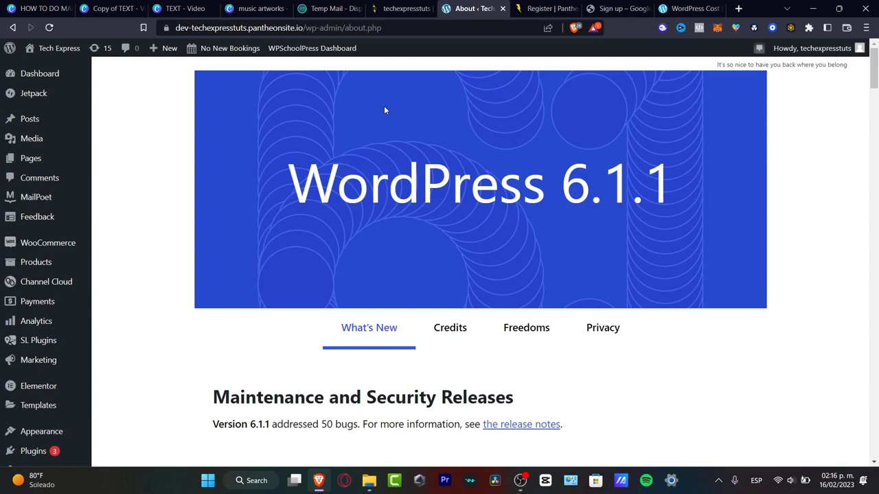
pyautogui.scroll(-5, 60, 189)
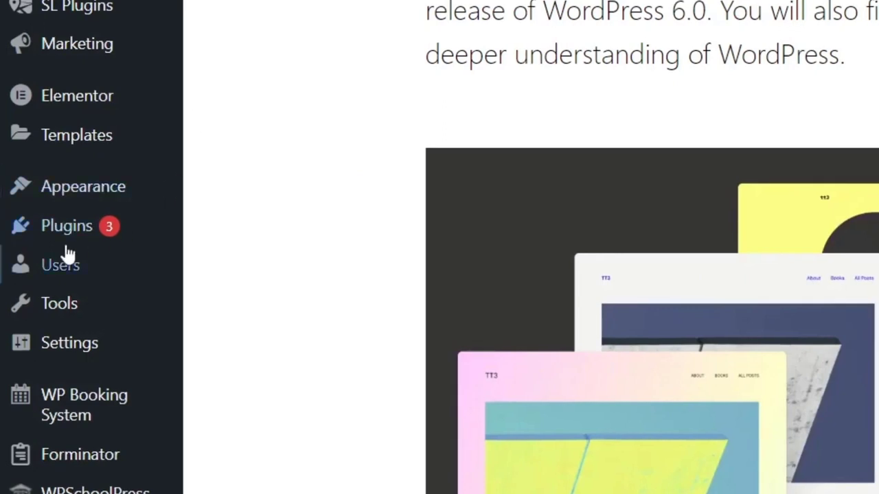
pyautogui.moveTo(69, 240)
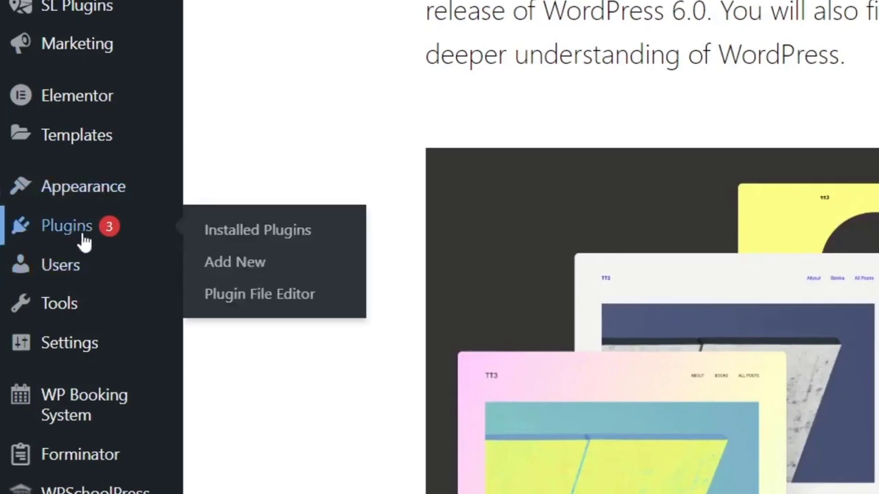
pyautogui.click(262, 268)
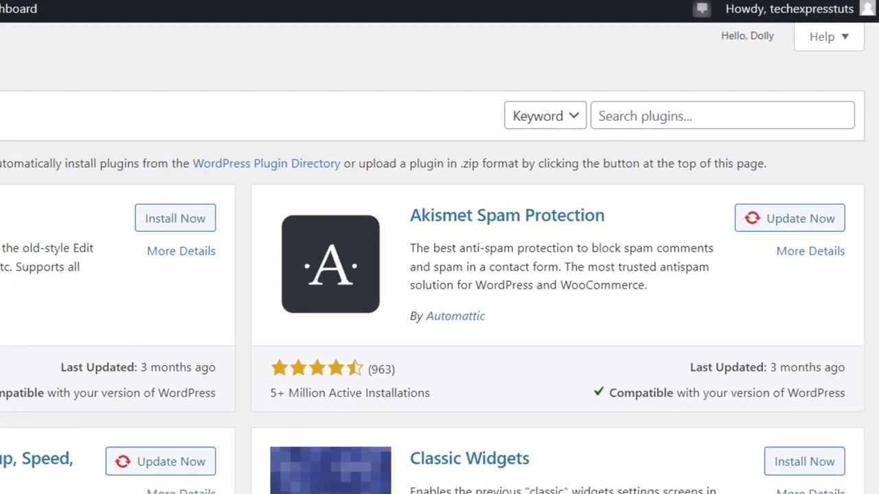
# Step: Search the plugin directory for "theme" and browse the matching plugins
pyautogui.click(713, 116)
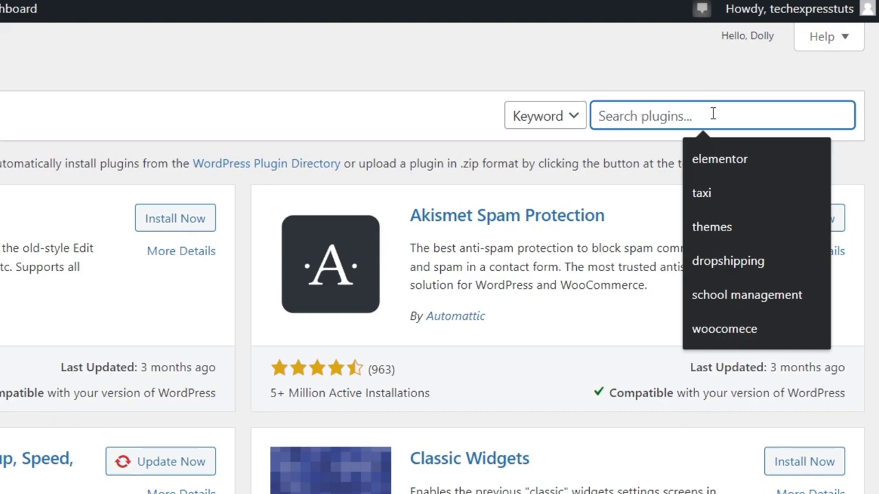
pyautogui.write('theme')
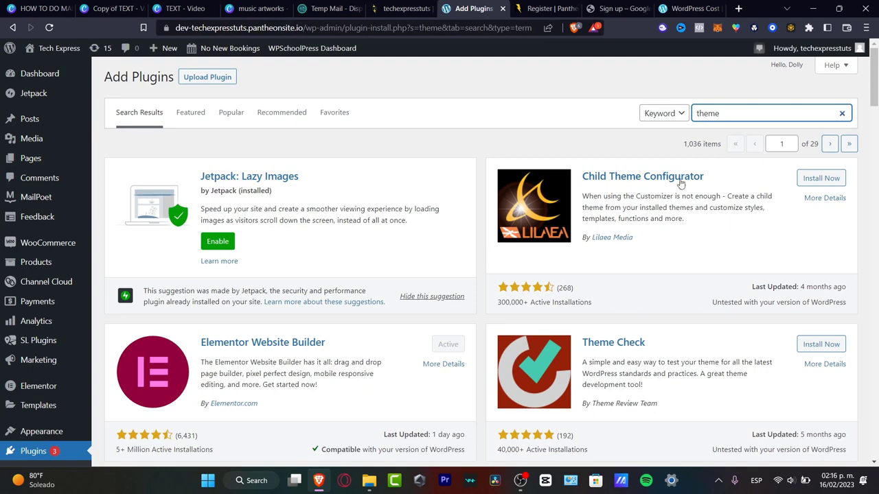
pyautogui.scroll(-3, 680, 182)
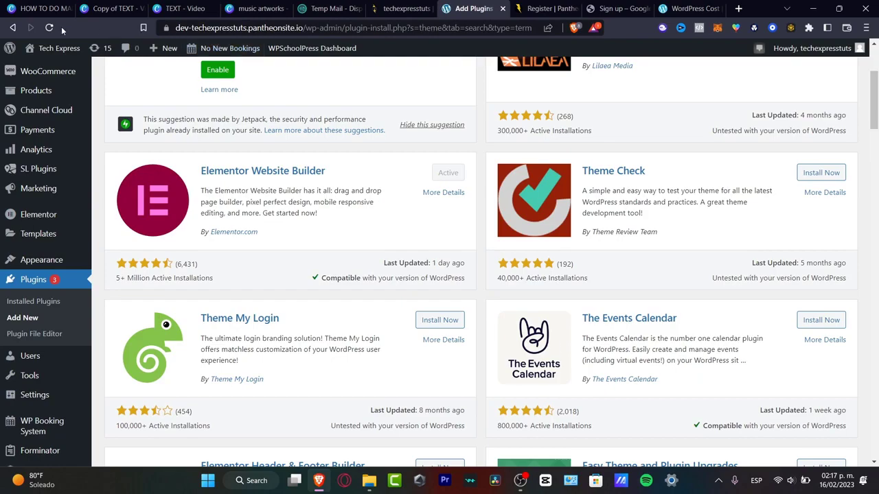
# Step: Look through the Elementor and template options in the WordPress admin and open the template Categories page
pyautogui.scroll(3, 46, 168)
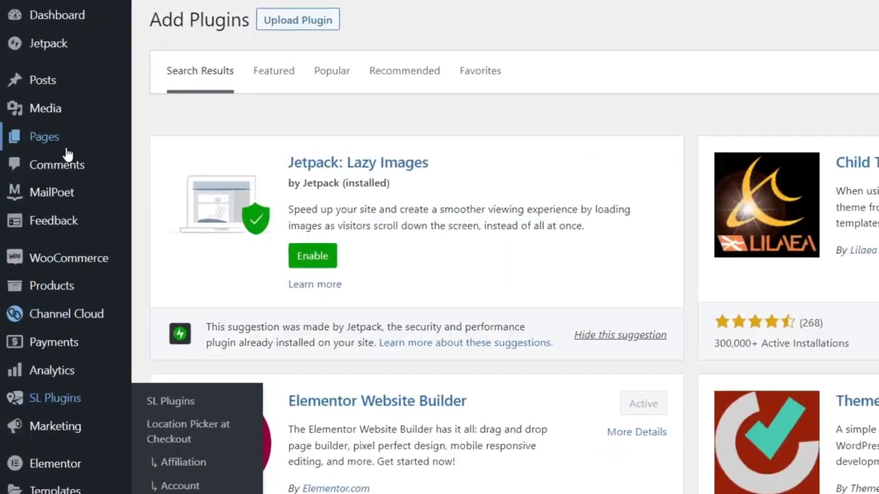
pyautogui.scroll(-3, 79, 70)
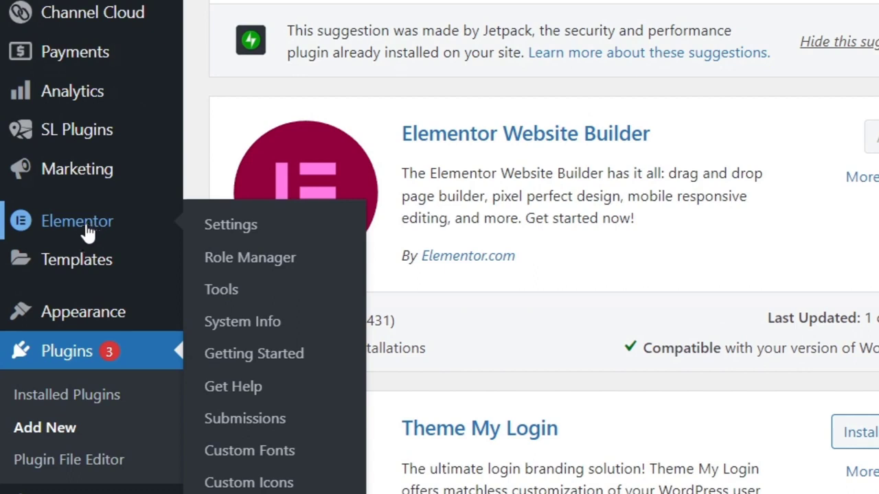
pyautogui.moveTo(91, 265)
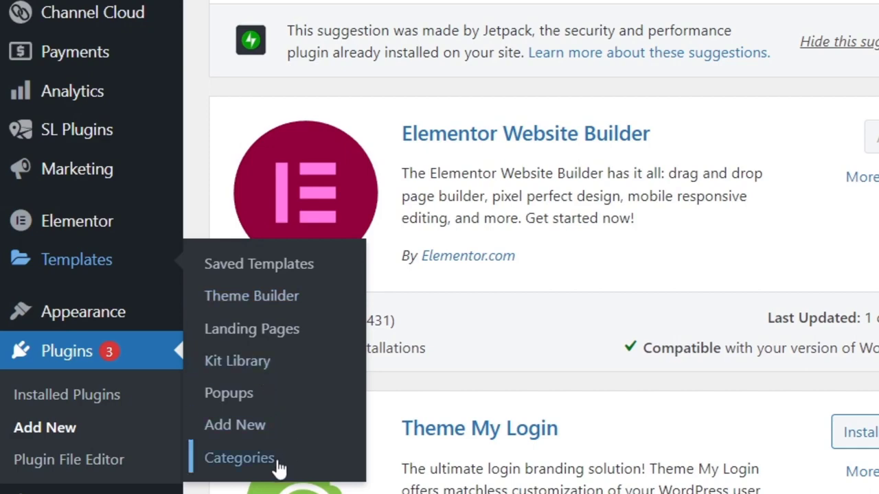
pyautogui.click(239, 458)
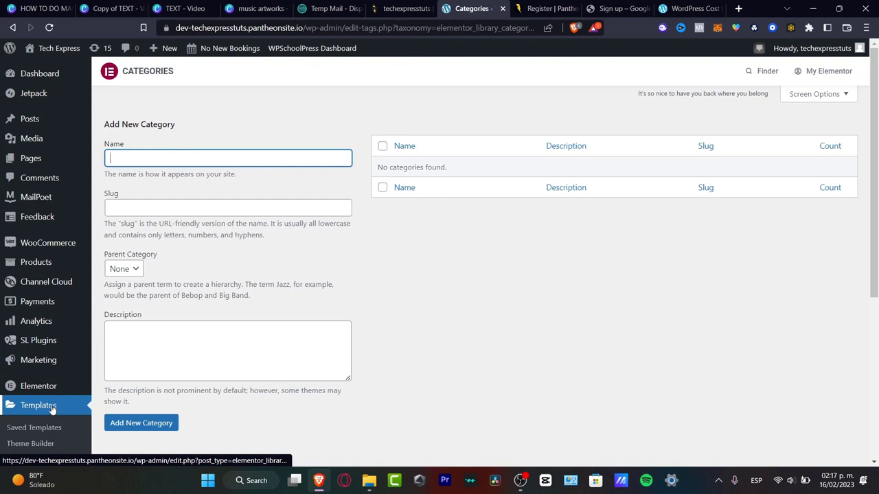
# Step: Open the Landing Pages section of the templates and add a new landing page in the Elementor editor
pyautogui.scroll(-3, 51, 408)
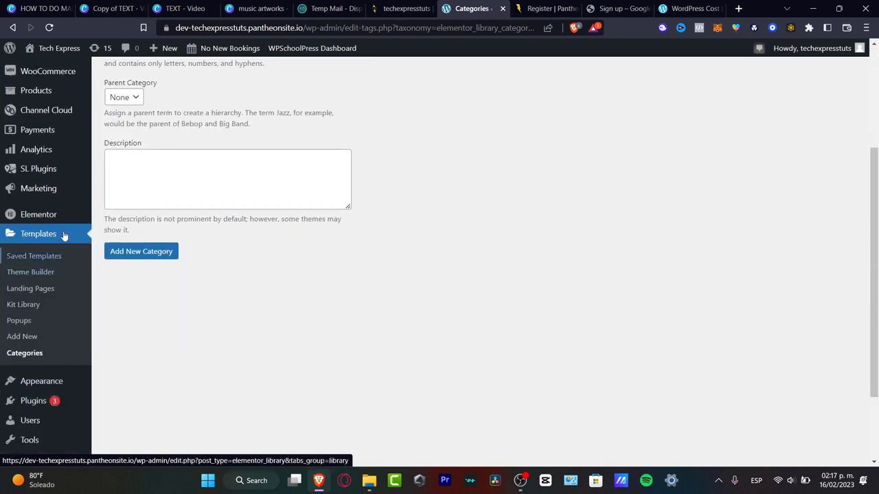
pyautogui.click(32, 288)
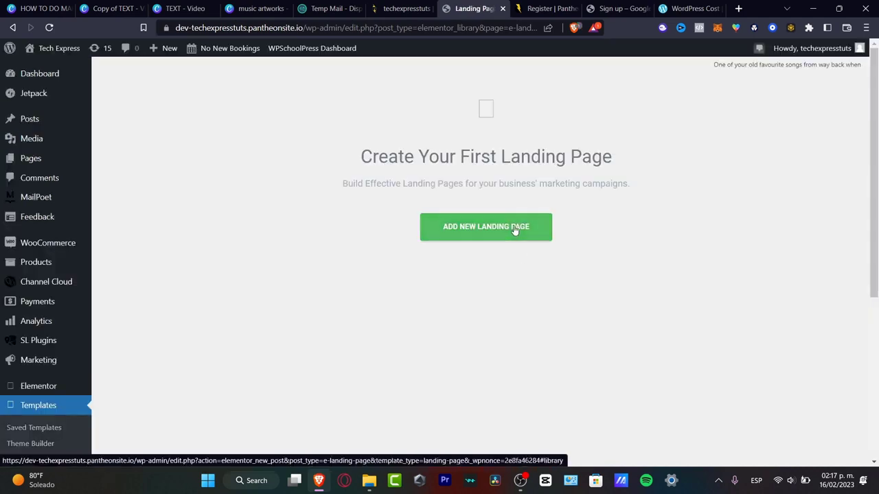
pyautogui.click(516, 229)
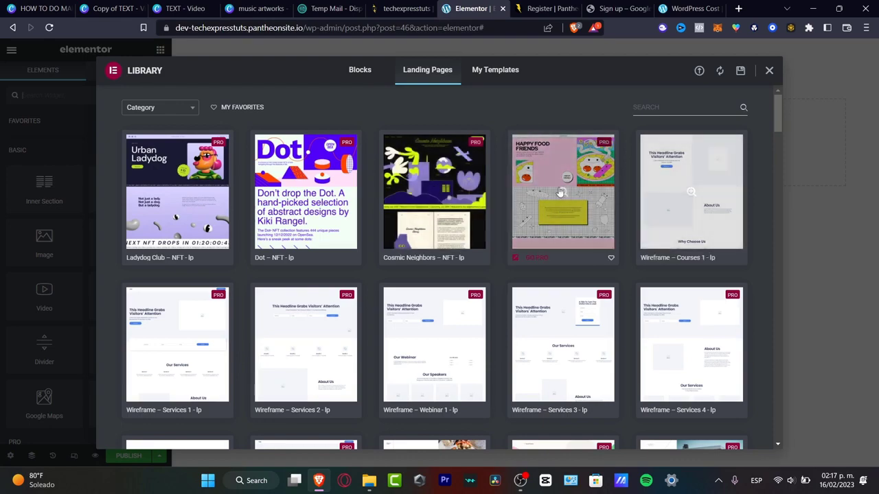
# Step: Browse the landing page templates, preview the free "Feeling the Beat" headphones template and insert it into the page
pyautogui.scroll(-7, 515, 215)
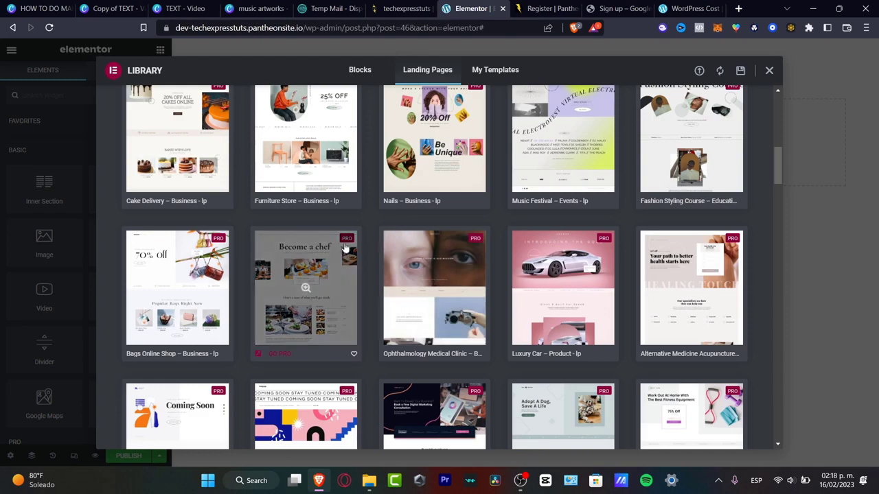
pyautogui.scroll(-5, 660, 261)
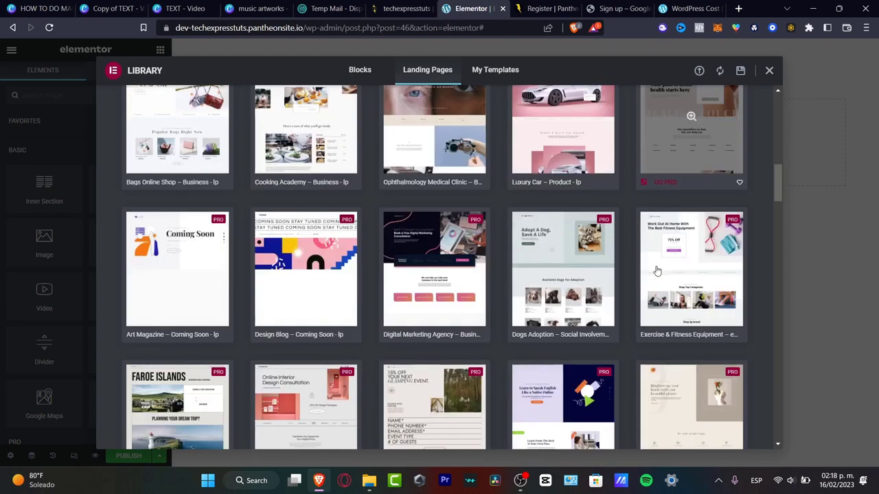
pyautogui.scroll(-3, 648, 272)
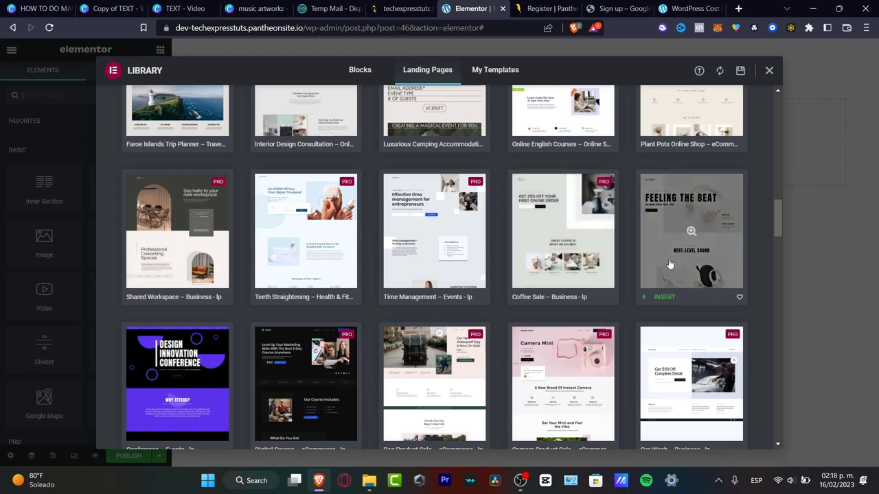
pyautogui.click(670, 264)
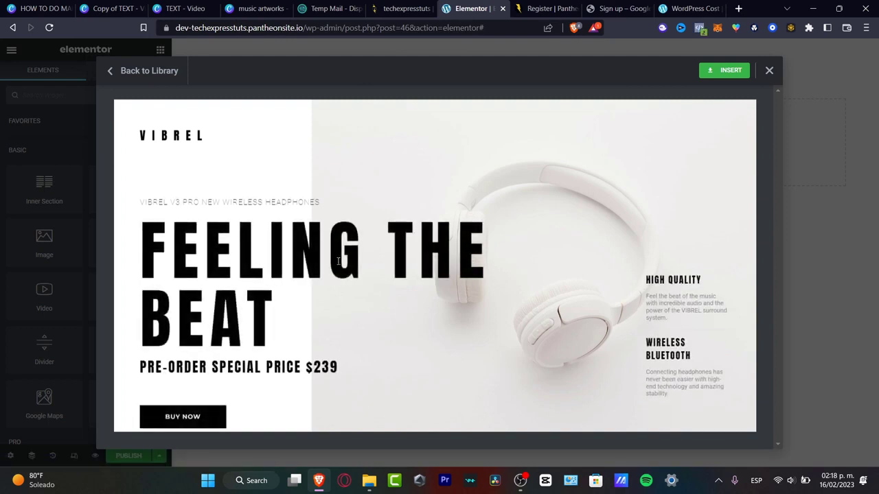
pyautogui.scroll(-5, 384, 370)
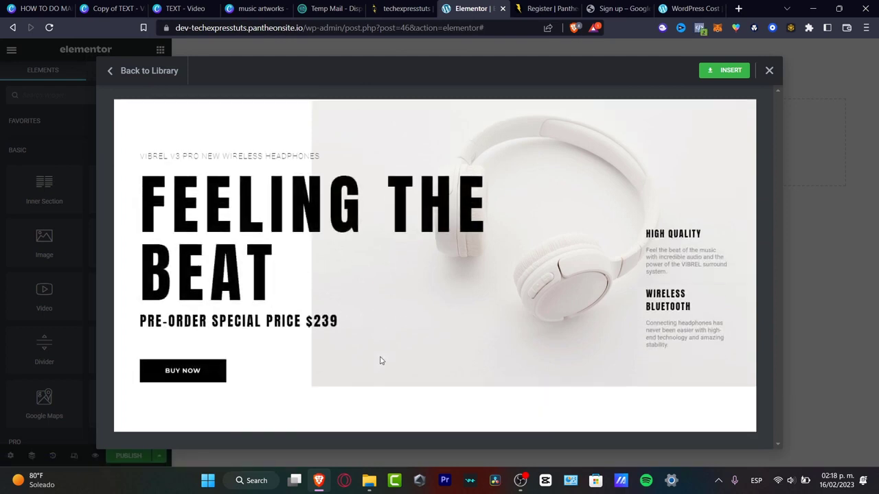
pyautogui.scroll(-5, 393, 353)
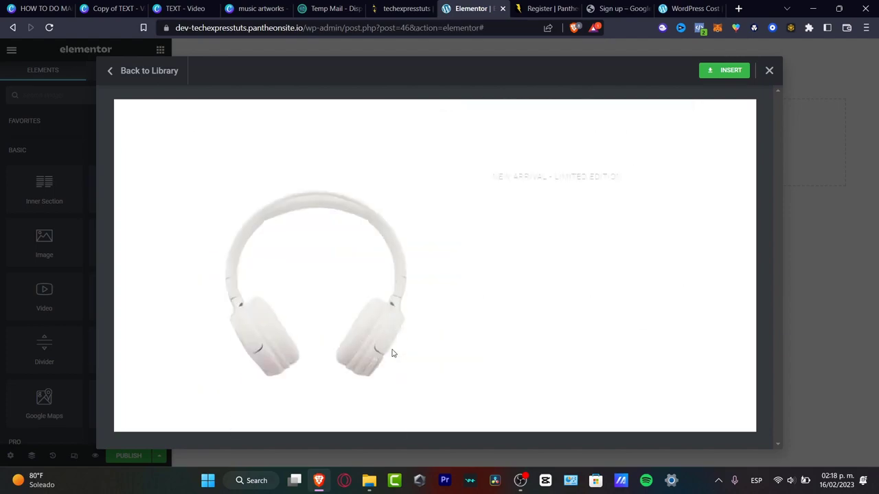
pyautogui.click(725, 70)
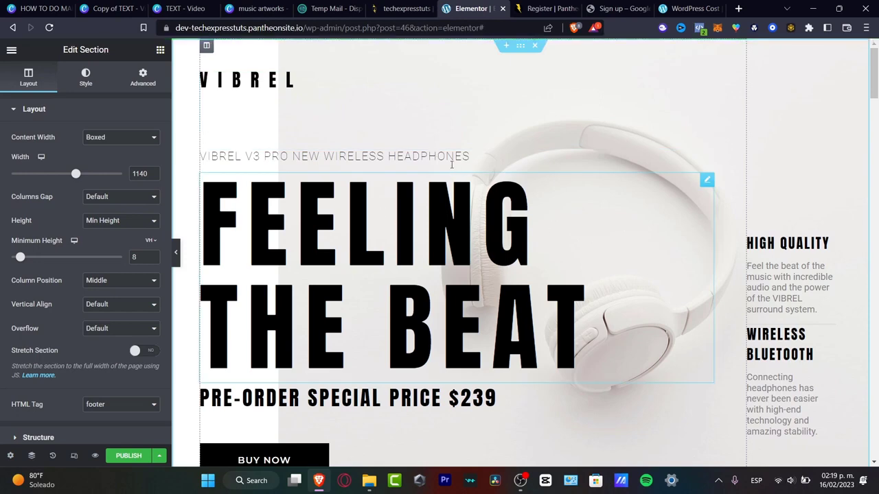
# Step: Replace the main "Feeling the beat" heading with "welcome", a line break and "to my blog 2023"
pyautogui.click(387, 210)
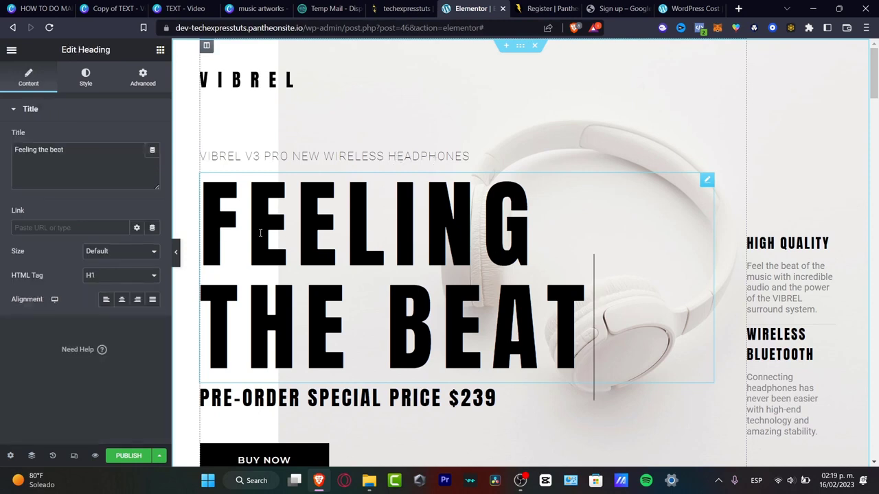
pyautogui.moveTo(594, 324); pyautogui.dragTo(218, 155)
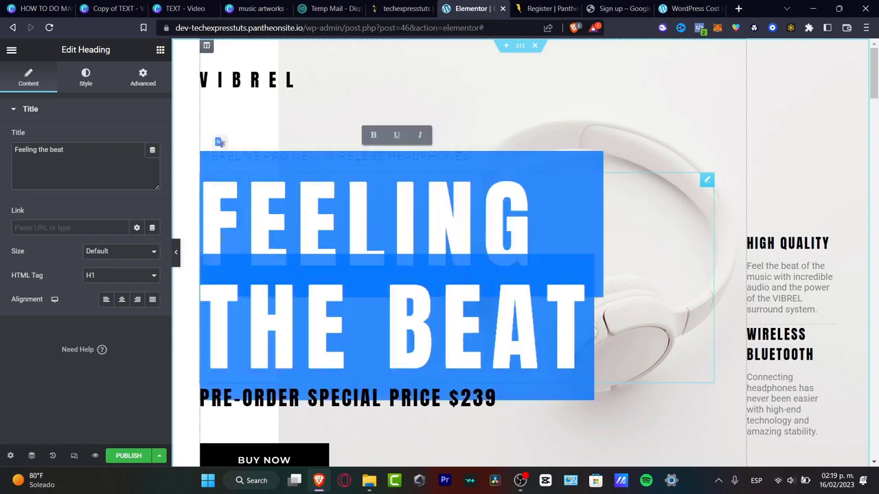
pyautogui.write('welcome')
pyautogui.hotkey('shift', 'Return')
pyautogui.write('to my')
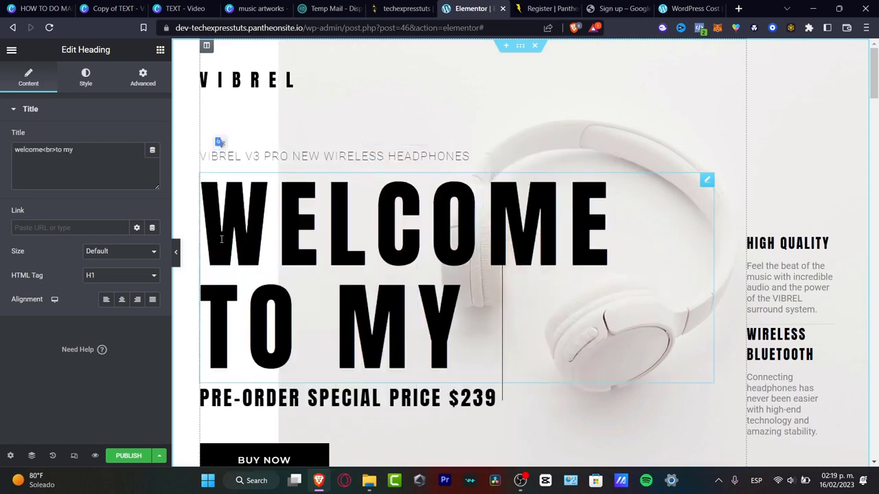
pyautogui.write(' blog')
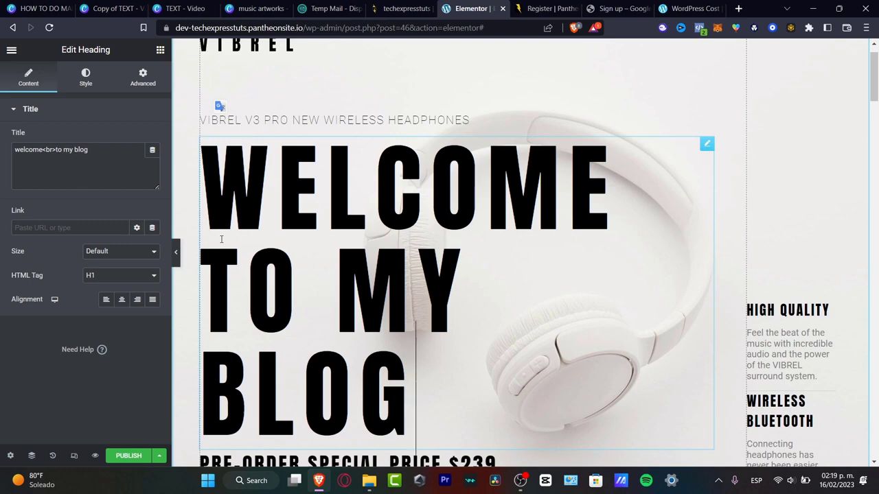
pyautogui.write(' 2023')
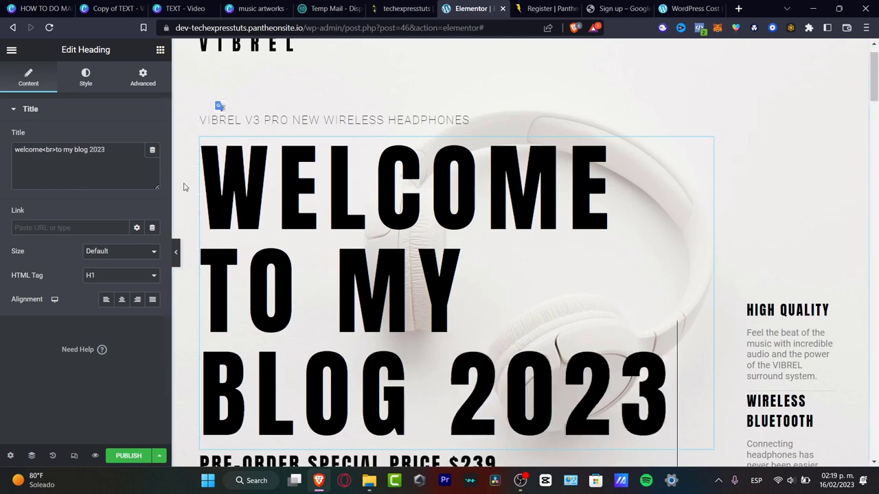
# Step: View the HTML tag options for the main heading and return to the list of widgets
pyautogui.click(129, 275)
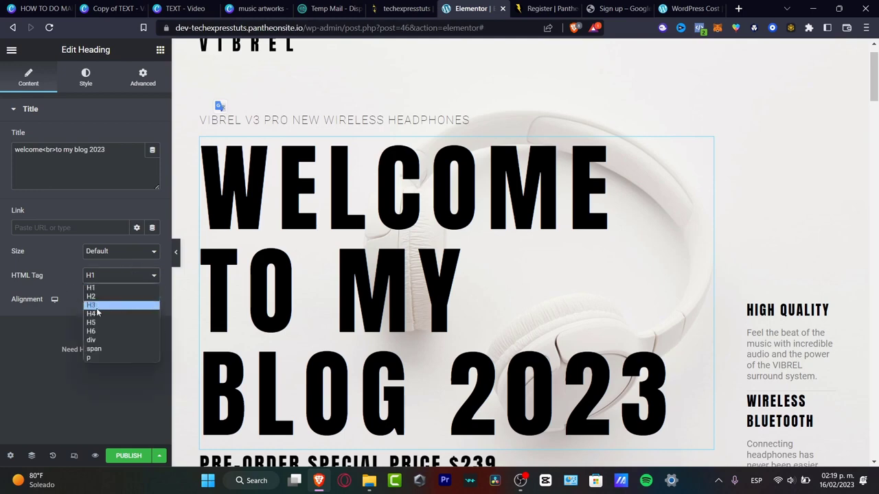
pyautogui.click(20, 373)
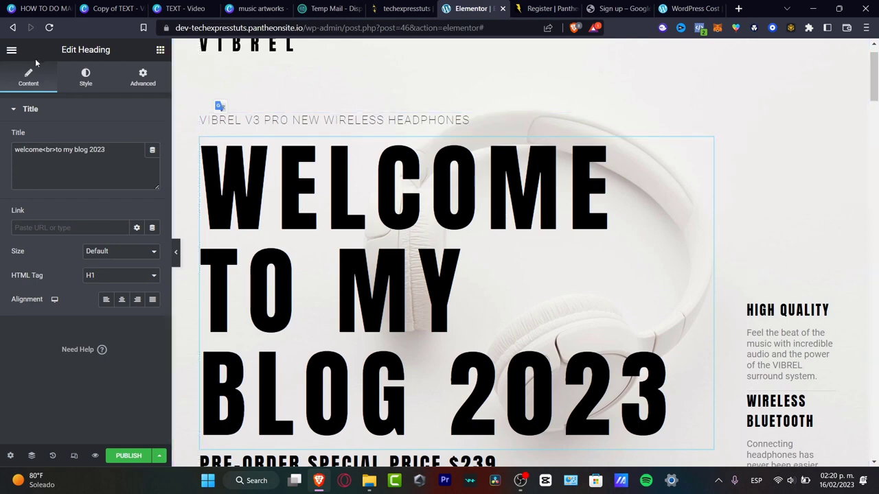
pyautogui.click(12, 51)
pyautogui.click(11, 52)
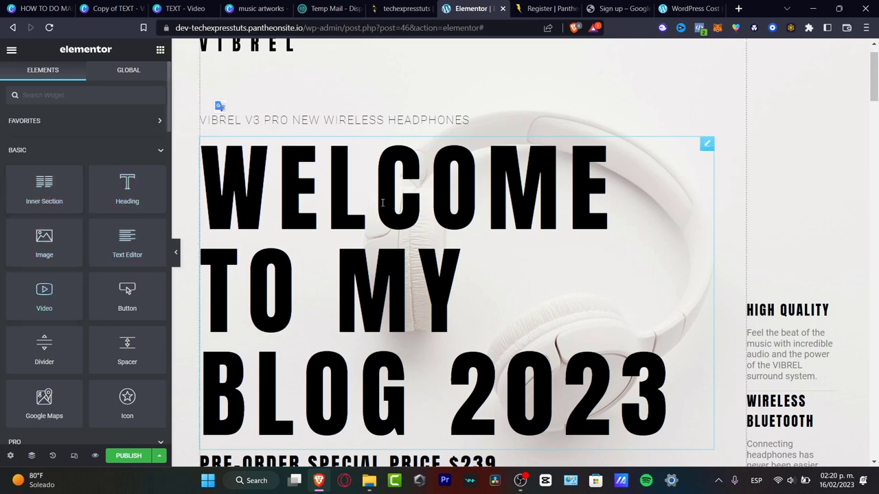
# Step: Look over the sections of the inserted template down to the footer and return to the video section
pyautogui.scroll(-3, 392, 201)
pyautogui.scroll(-3, 391, 201)
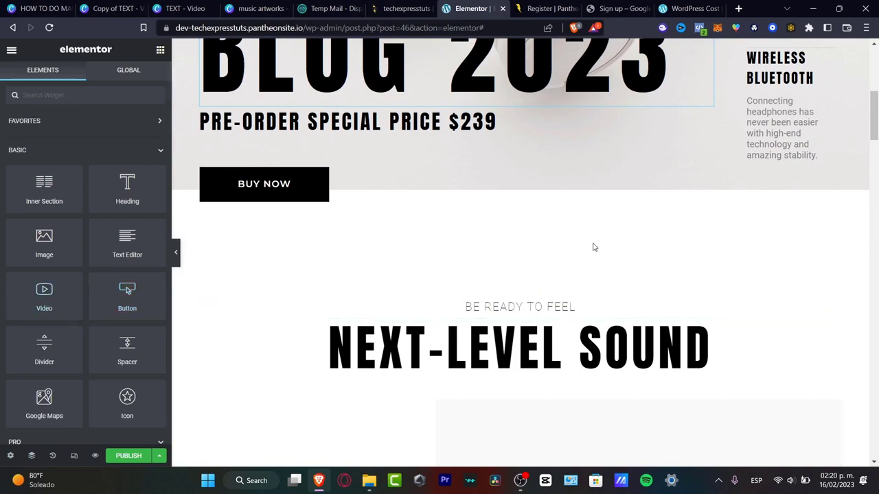
pyautogui.scroll(-3, 593, 247)
pyautogui.scroll(-10, 580, 253)
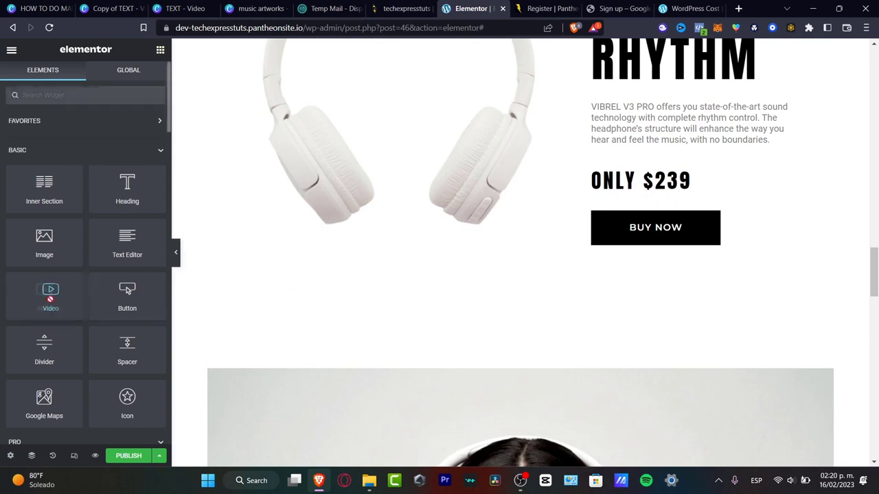
pyautogui.moveTo(48, 291)
pyautogui.mouseDown()
pyautogui.moveTo(137, 281)
pyautogui.moveTo(399, 303)
pyautogui.moveTo(524, 345)
pyautogui.moveTo(141, 286)
pyautogui.moveTo(453, 314)
pyautogui.moveTo(54, 297)
pyautogui.mouseUp()
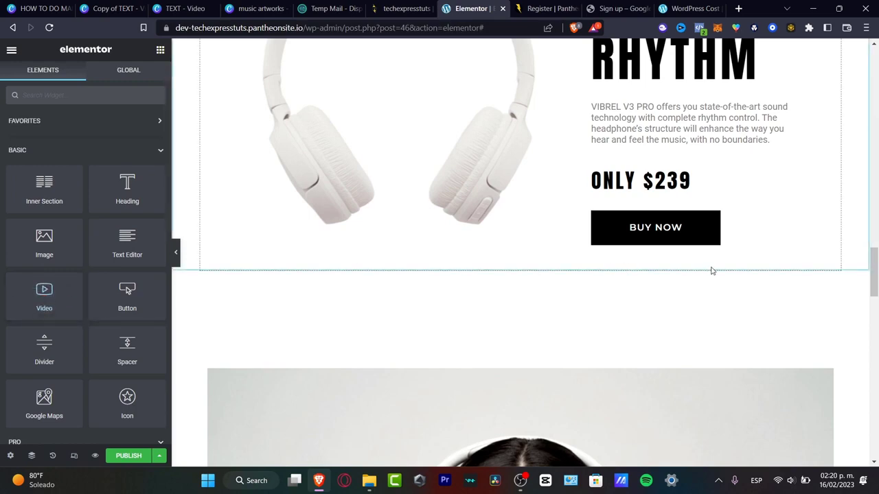
pyautogui.scroll(-3, 712, 271)
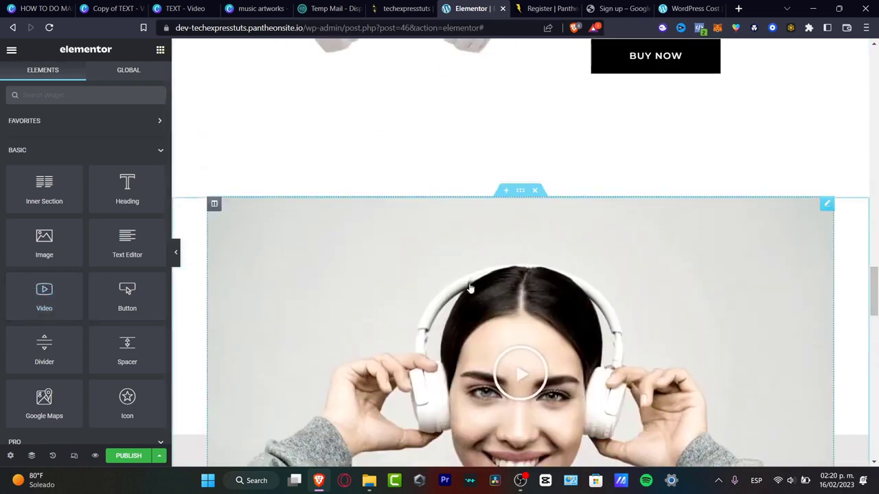
pyautogui.scroll(-8, 470, 288)
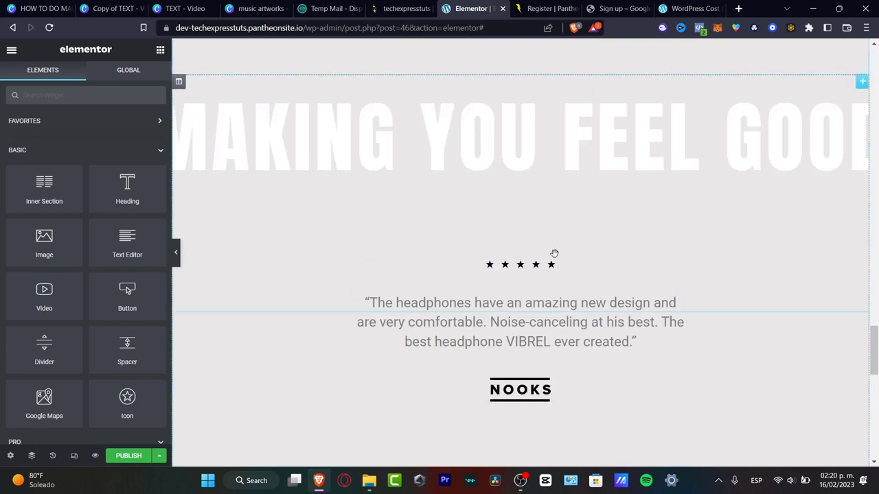
pyautogui.scroll(-10, 554, 254)
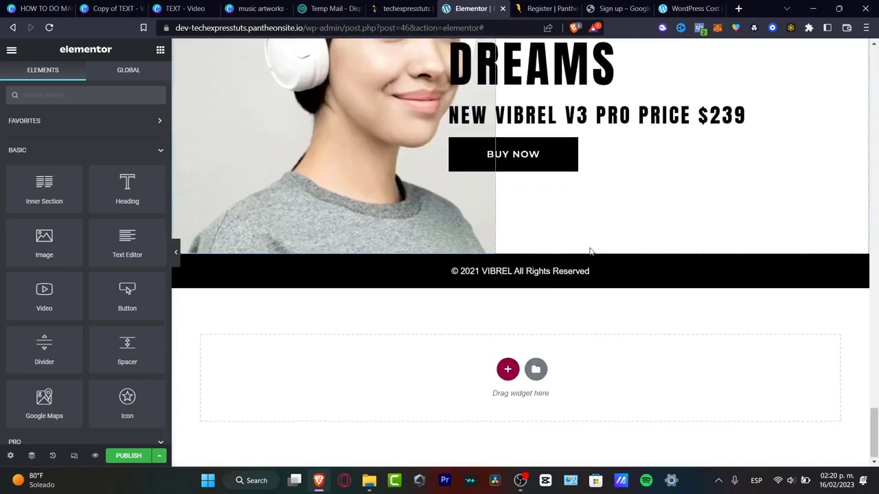
pyautogui.scroll(12, 590, 251)
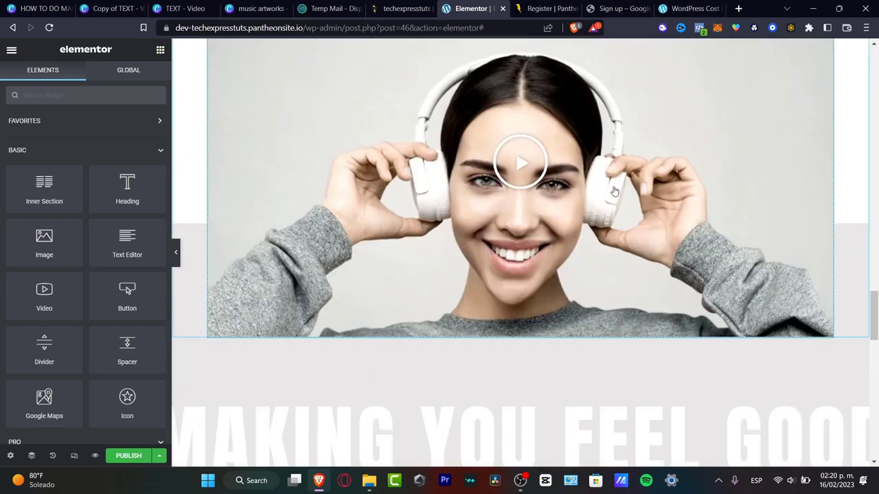
# Step: Select the video of the woman wearing headphones, pause its playback and clear its YouTube link
pyautogui.click(635, 200)
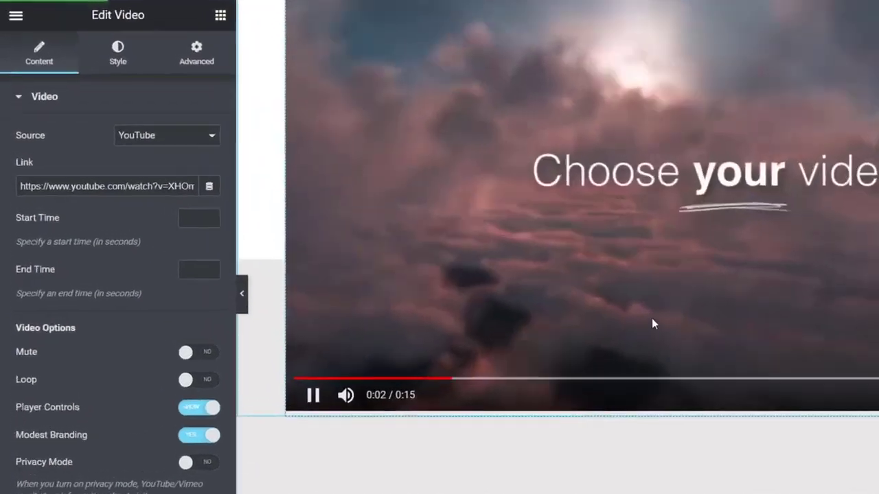
pyautogui.click(312, 395)
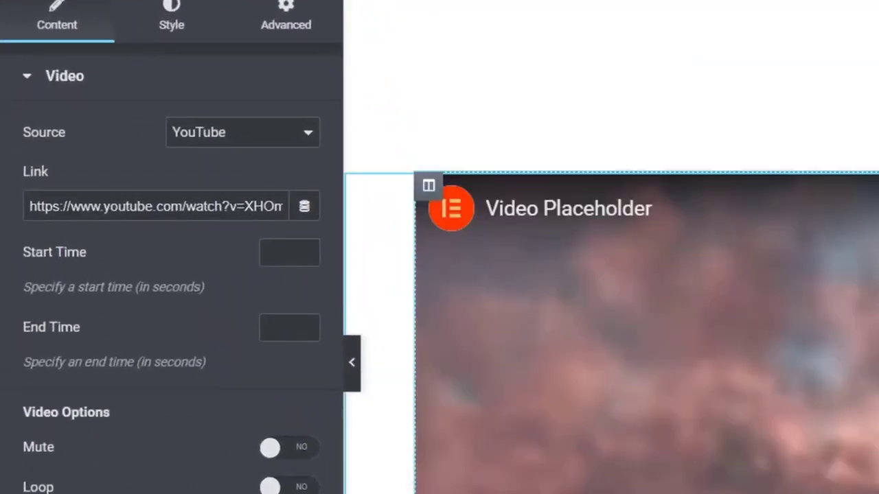
pyautogui.tripleClick(179, 206)
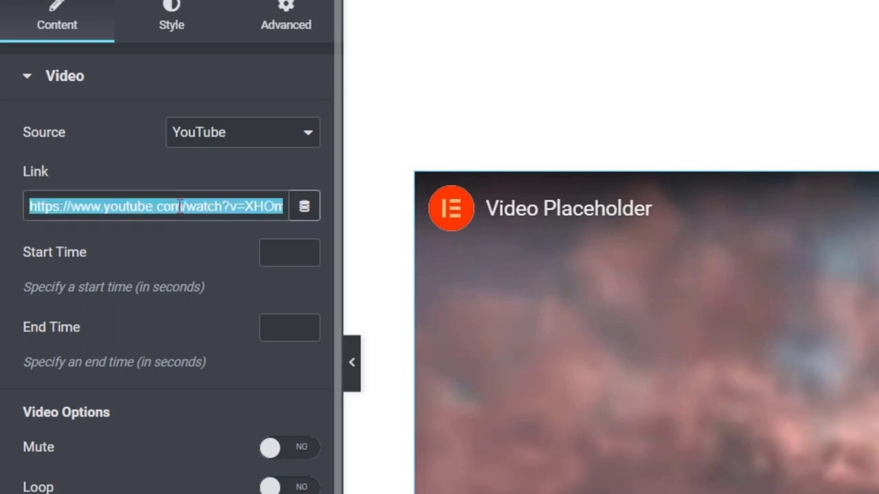
pyautogui.press('BackSpace')
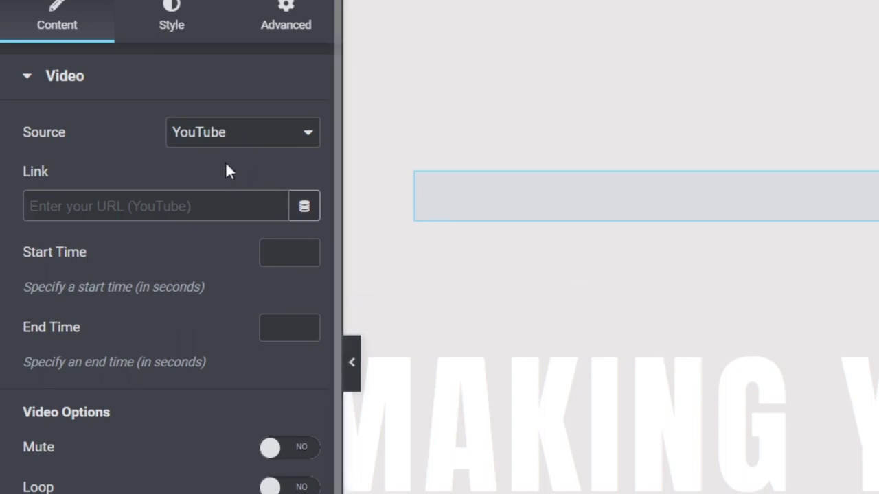
# Step: Set the video source to Self Hosted and view the media library for its file without choosing one
pyautogui.click(234, 140)
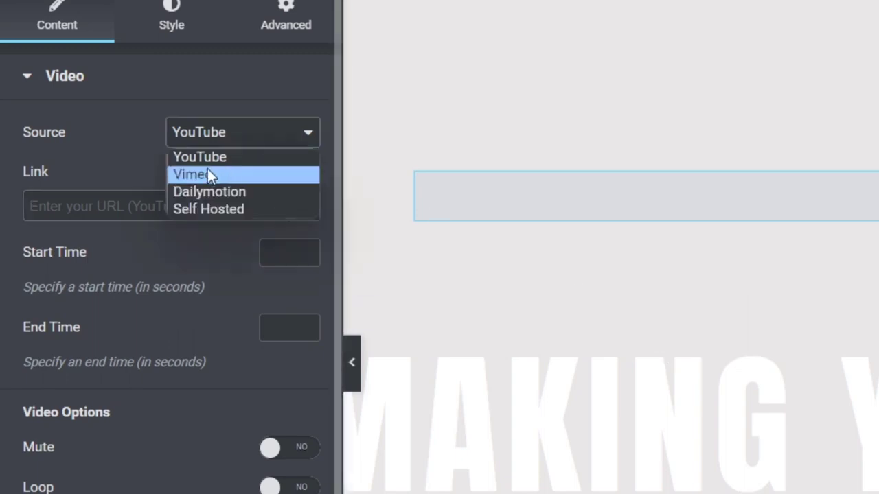
pyautogui.click(236, 209)
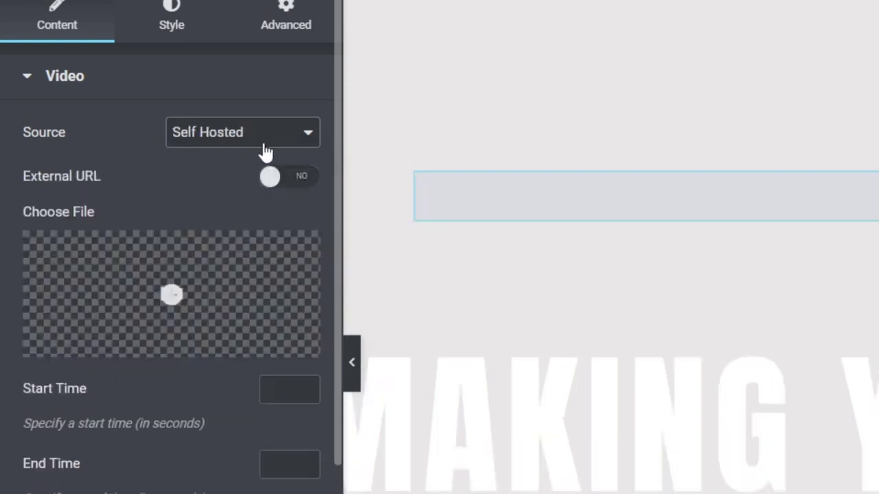
pyautogui.click(175, 303)
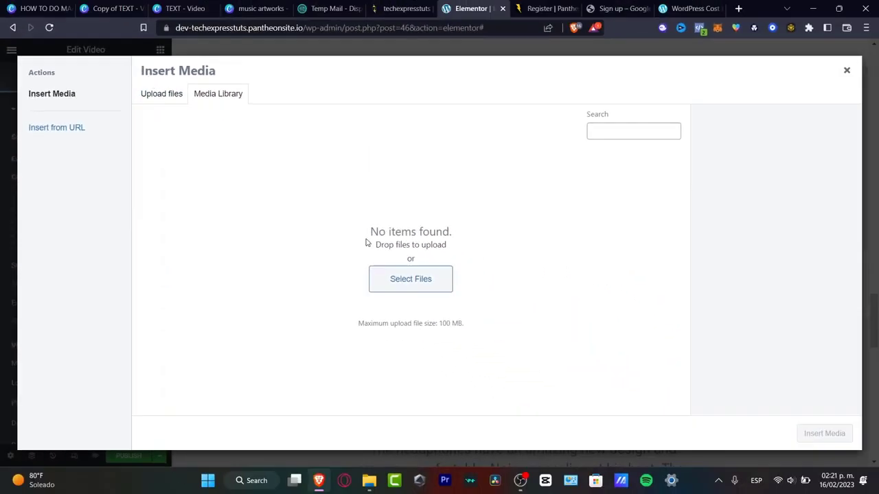
pyautogui.click(847, 71)
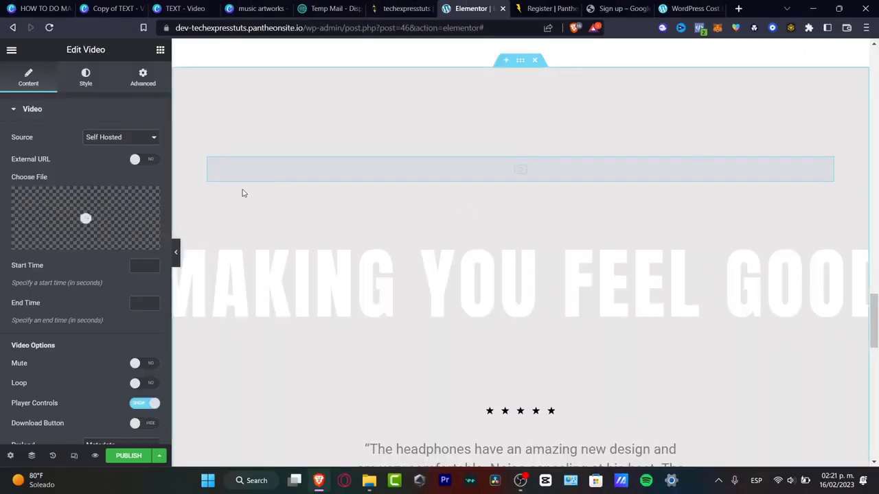
# Step: Select the "The Power of the Rhythm" section and open its style settings
pyautogui.scroll(5, 610, 334)
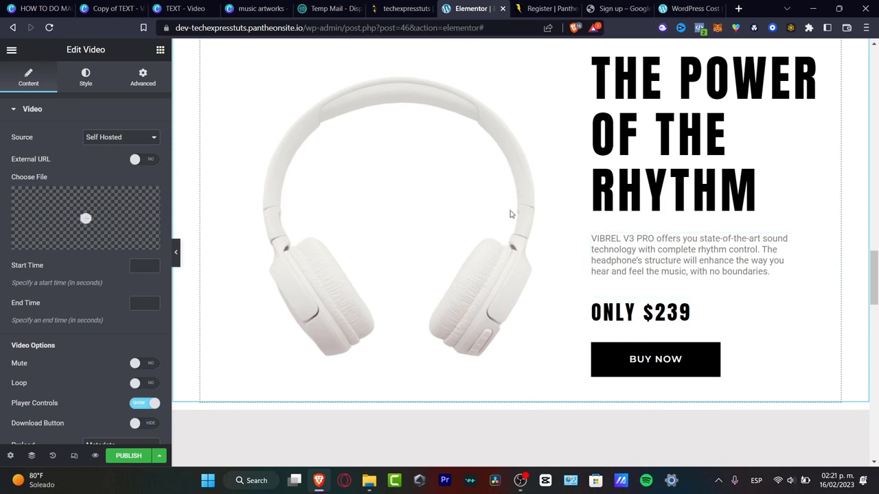
pyautogui.scroll(3, 276, 304)
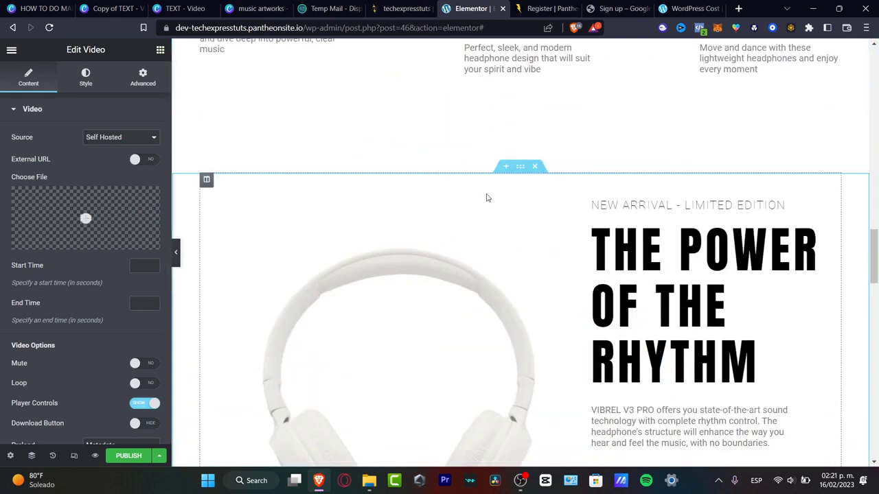
pyautogui.click(521, 168)
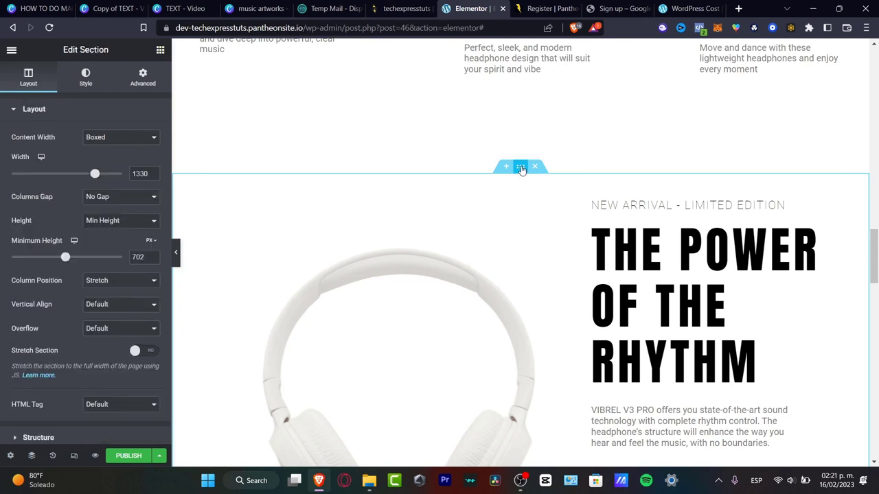
pyautogui.scroll(-3, 499, 227)
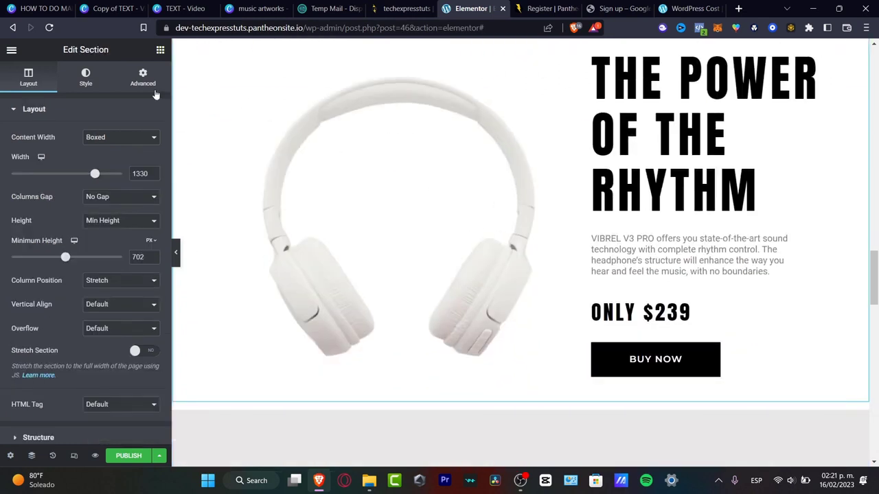
pyautogui.click(86, 79)
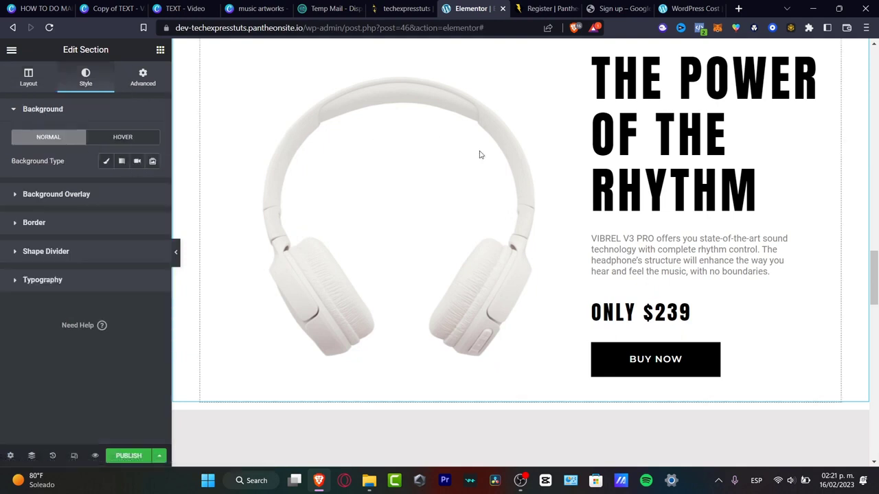
# Step: Look over the section's Background Overlay, Border, Layout and Structure settings
pyautogui.click(75, 196)
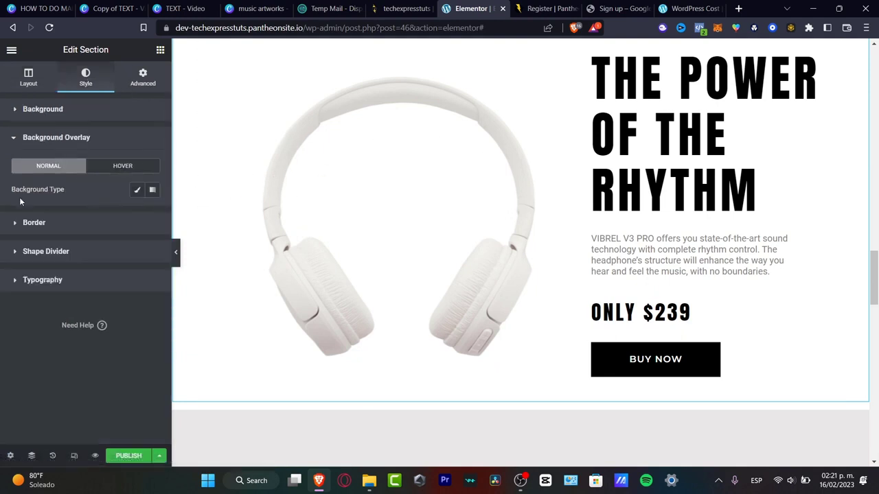
pyautogui.click(50, 223)
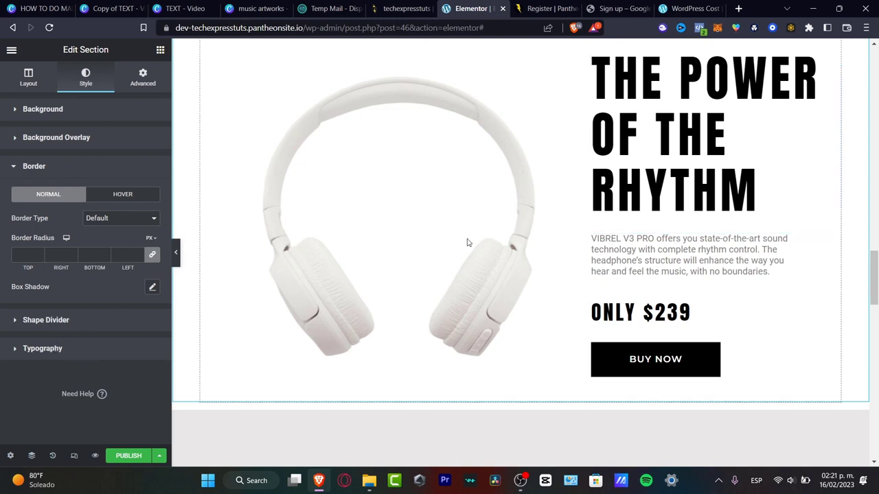
pyautogui.click(26, 82)
pyautogui.scroll(-2, 118, 252)
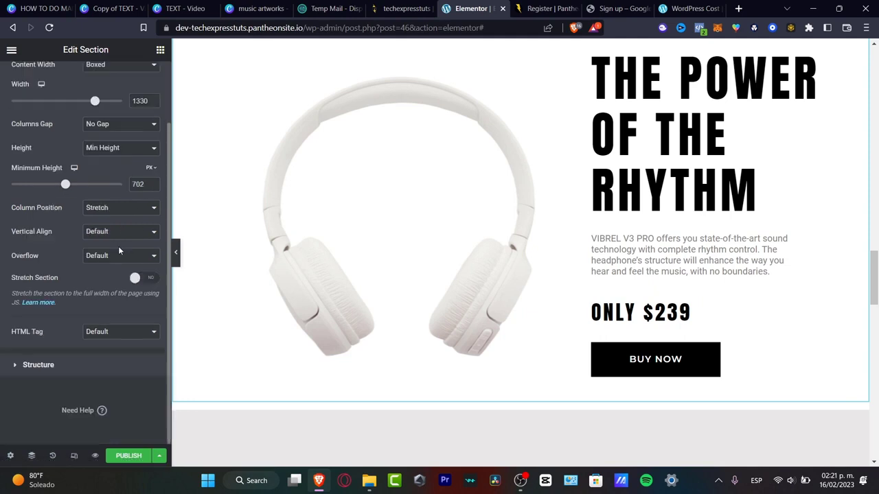
pyautogui.click(39, 365)
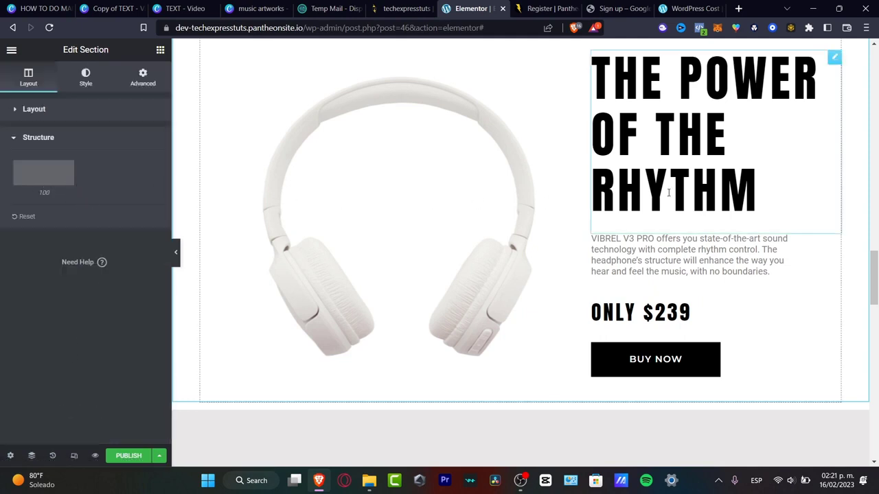
# Step: Replace the "The power of the rhythm" heading with "example" and "PROD 1" on two lines
pyautogui.click(763, 190)
pyautogui.moveTo(764, 190); pyautogui.dragTo(609, 94)
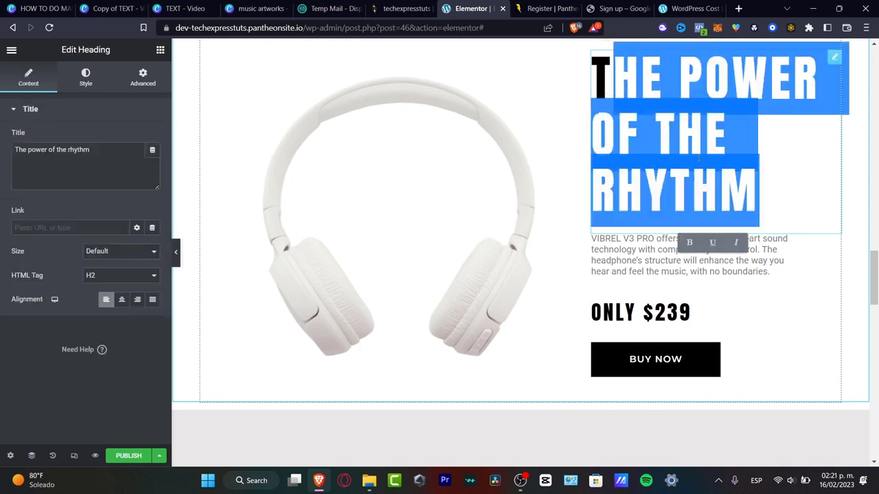
pyautogui.press('BackSpace')
pyautogui.press('BackSpace')
pyautogui.write('example')
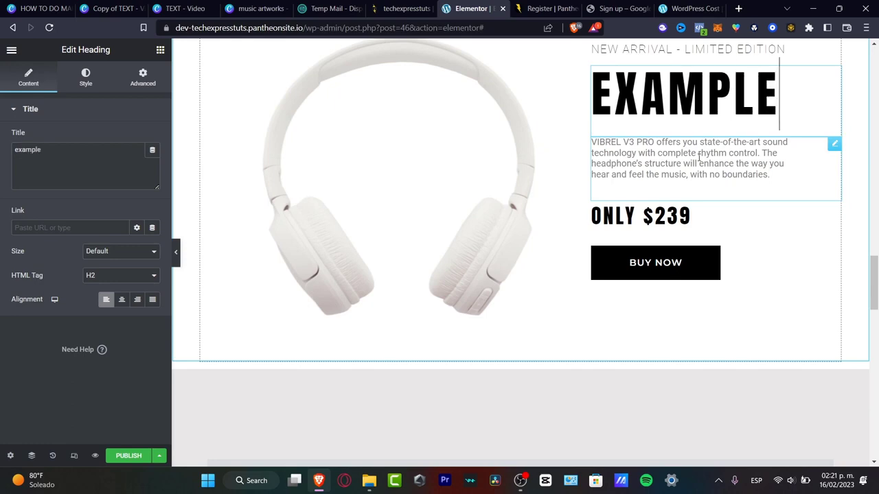
pyautogui.press('Return')
pyautogui.write('PROD 1')
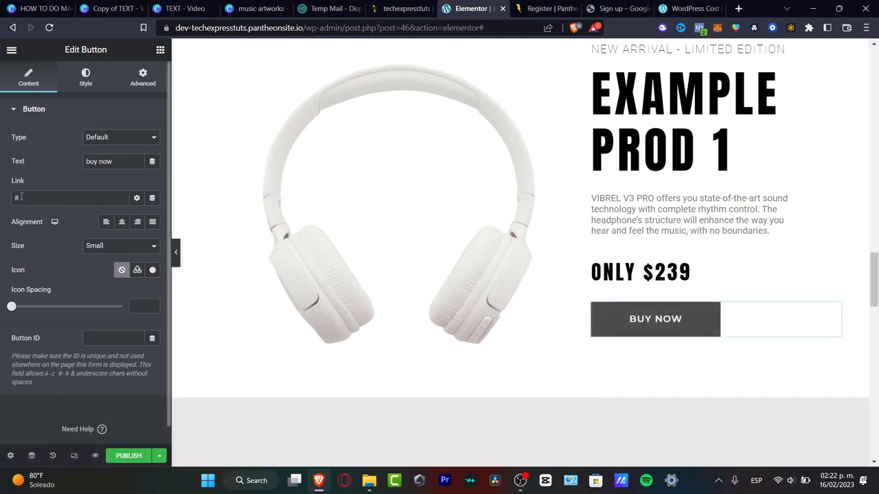
# Step: Make the Buy Now button's link open in a new window and set its Button ID to "buy now"
pyautogui.click(137, 198)
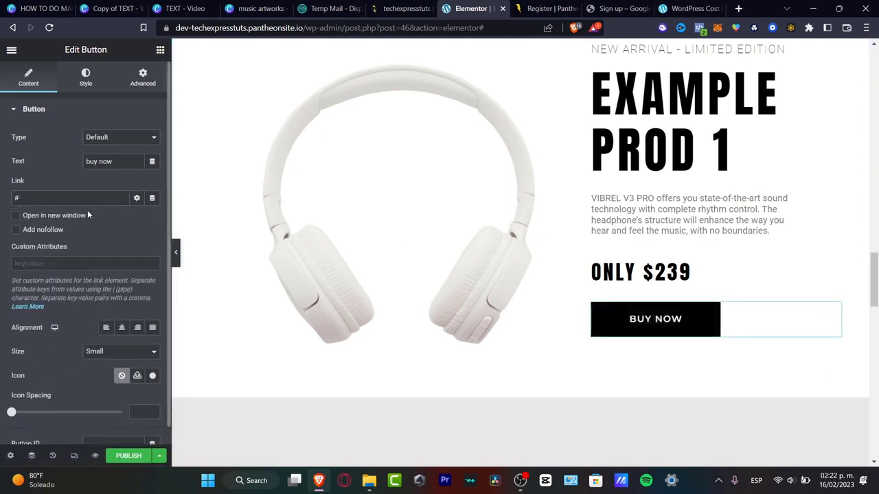
pyautogui.click(48, 216)
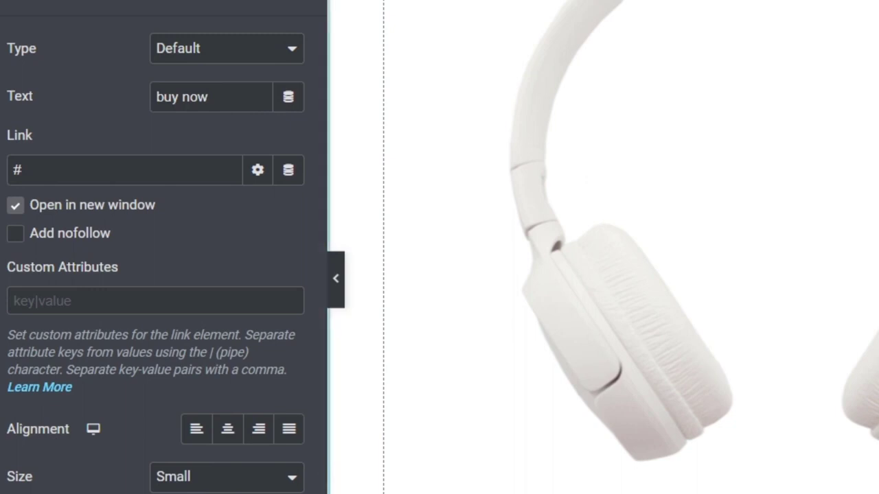
pyautogui.scroll(-4, 153, 204)
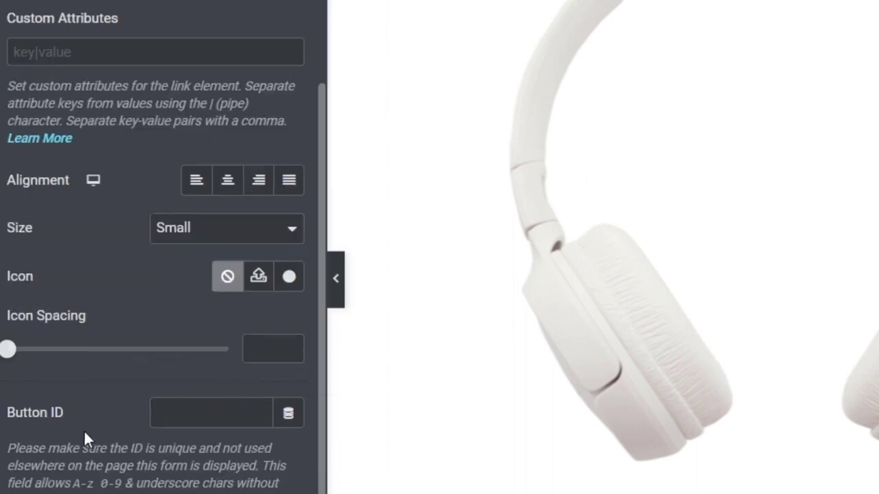
pyautogui.click(235, 411)
pyautogui.write('bu')
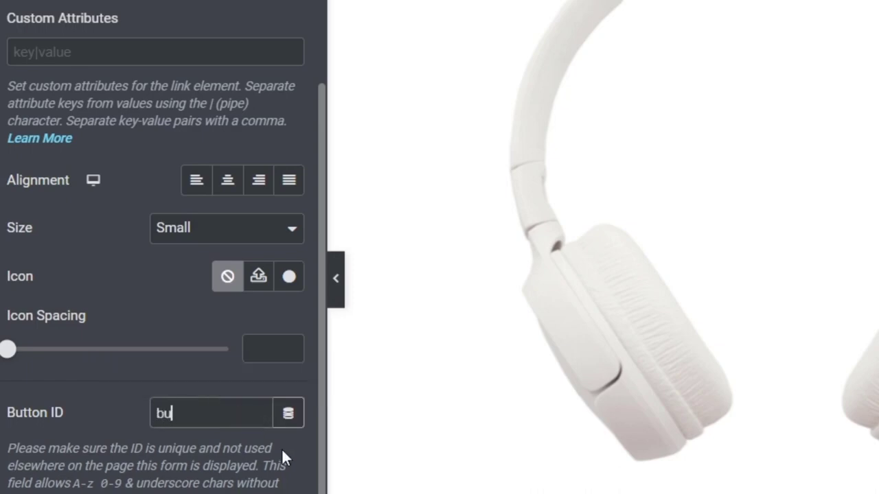
pyautogui.write('y now')
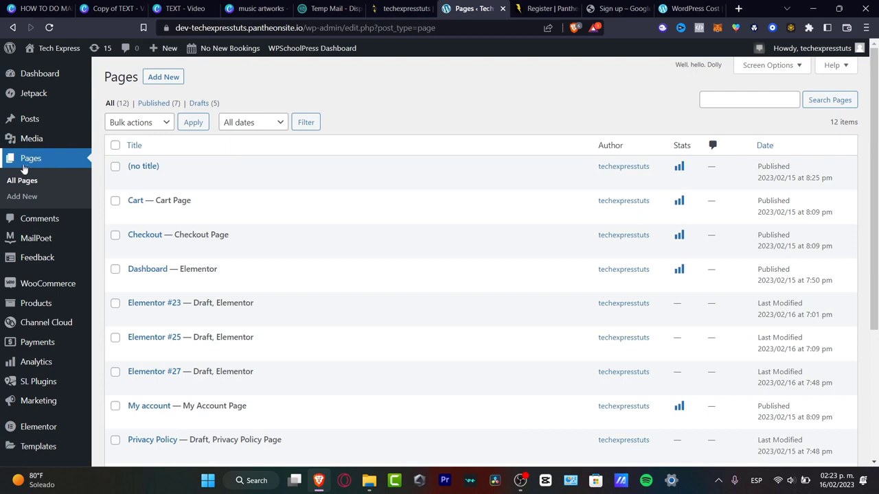
# Step: Create a new WordPress page, open it in Elementor and show the section structure choices
pyautogui.click(178, 81)
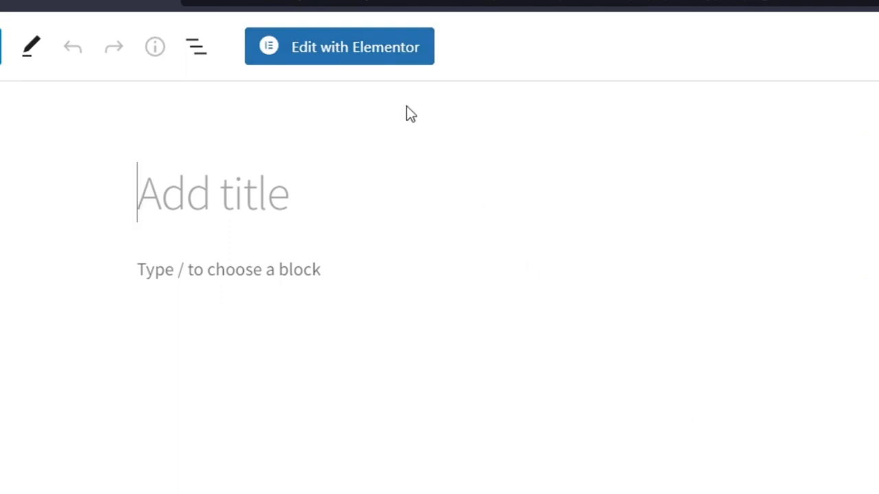
pyautogui.click(306, 56)
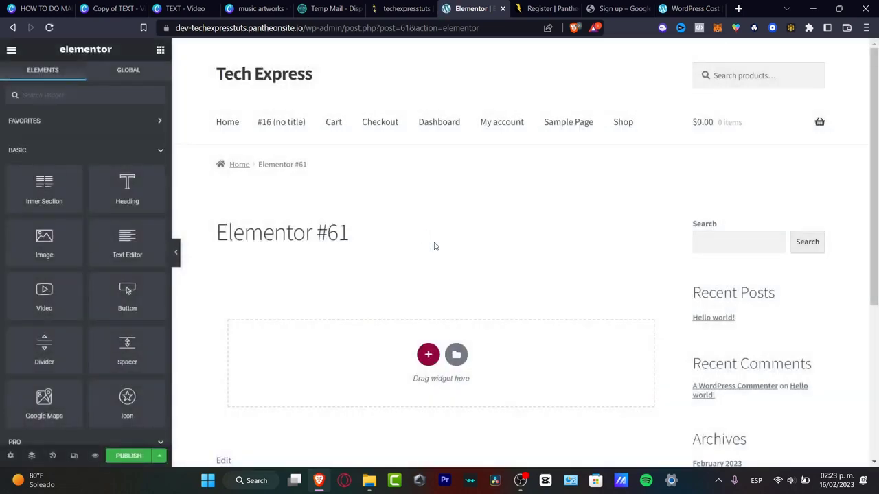
pyautogui.click(430, 354)
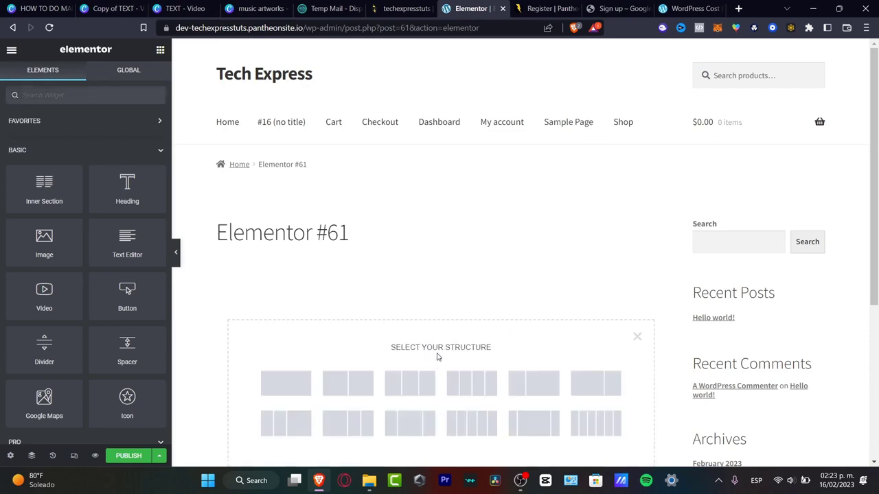
# Step: Check the Global widgets, return to the Elements list and look over the blank page
pyautogui.scroll(-2, 569, 288)
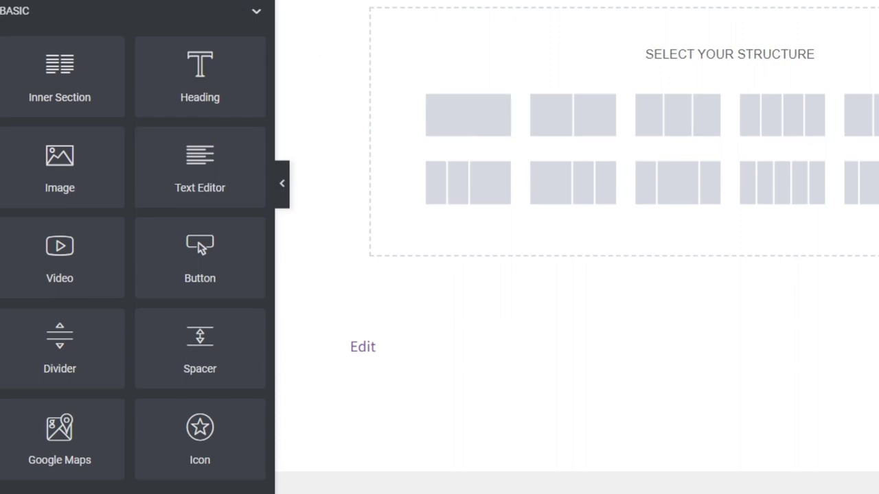
pyautogui.click(199, 0)
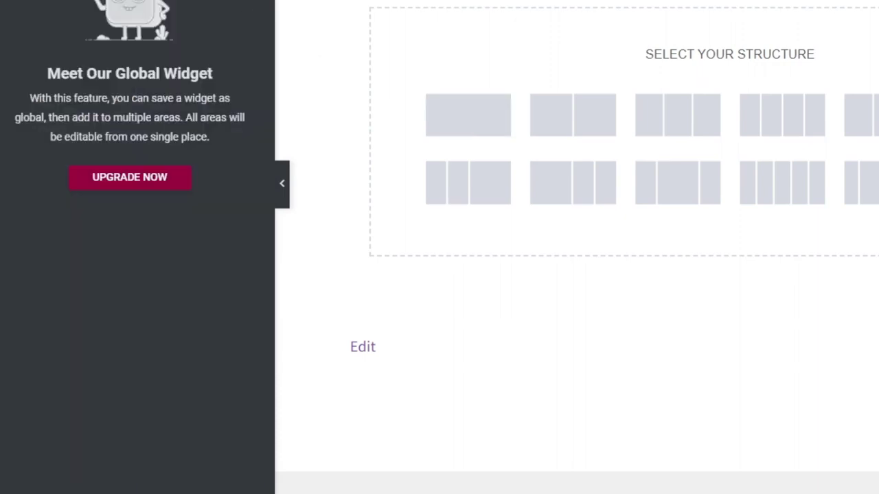
pyautogui.click(62, 1)
pyautogui.scroll(4, 577, 248)
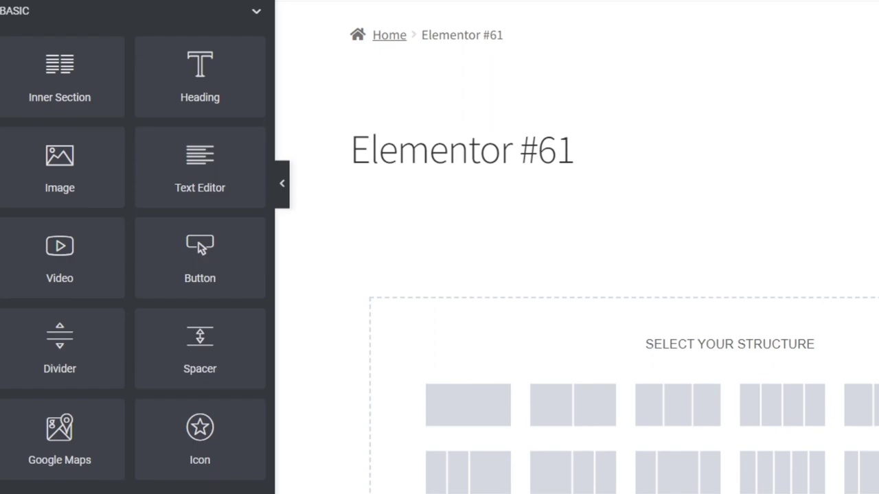
pyautogui.scroll(-5, 577, 274)
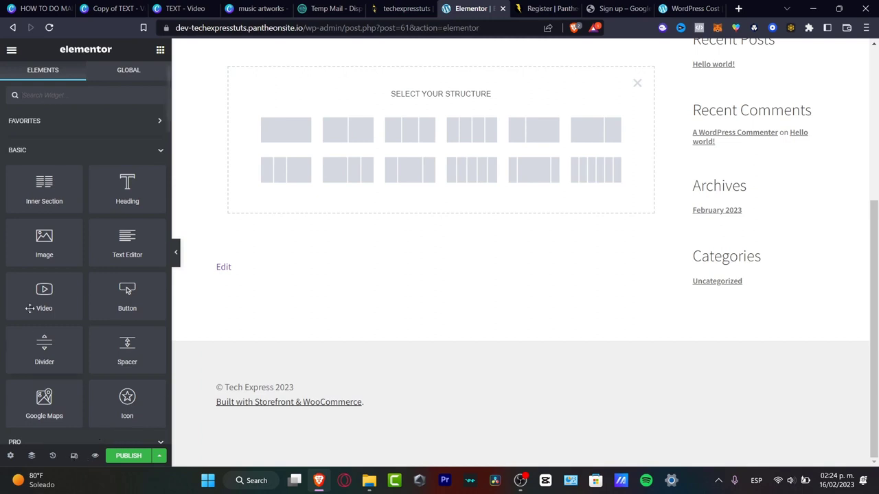
# Step: Add an Image widget to the page and view its content and style settings before returning to the main Elementor menu
pyautogui.moveTo(44, 241); pyautogui.dragTo(323, 168)
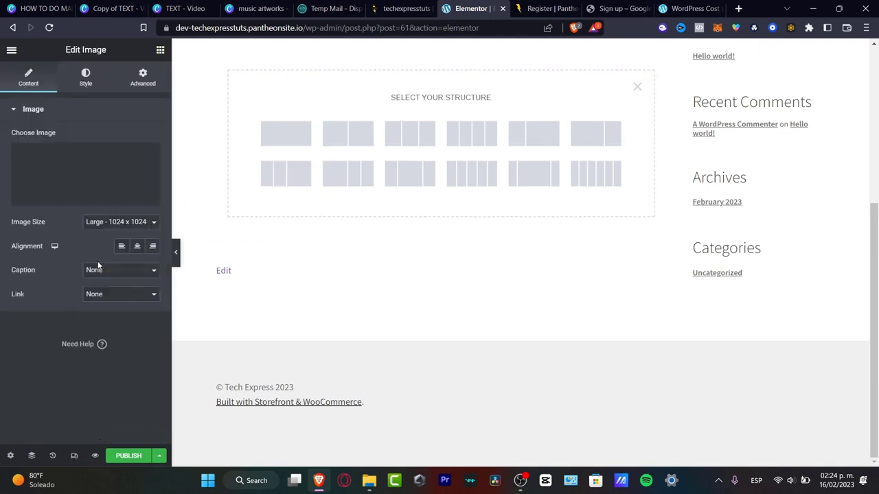
pyautogui.click(37, 83)
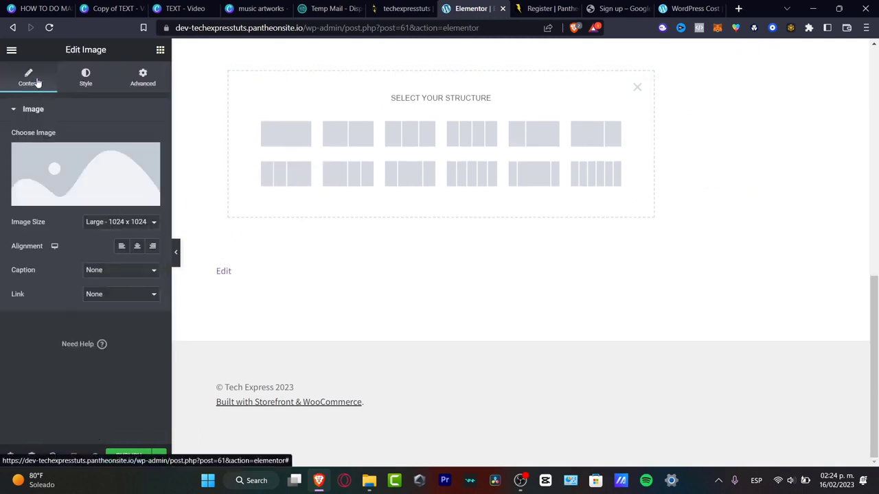
pyautogui.click(85, 77)
pyautogui.click(12, 49)
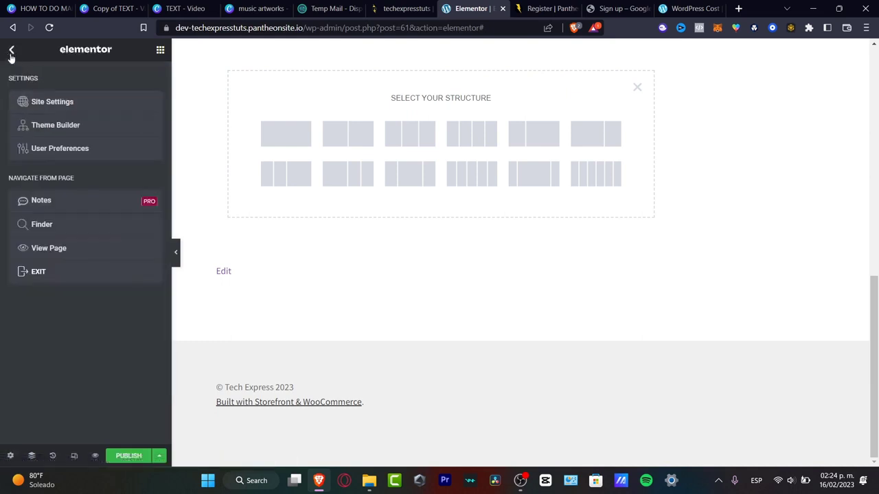